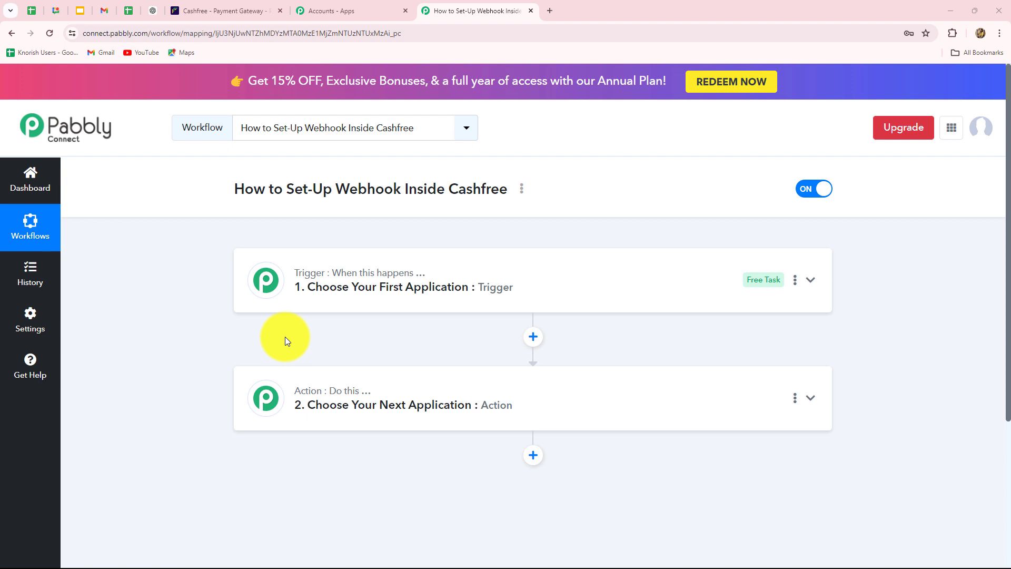
Choose Cashfree as the workflow's trigger app by searching 'Cas'
click(204, 10)
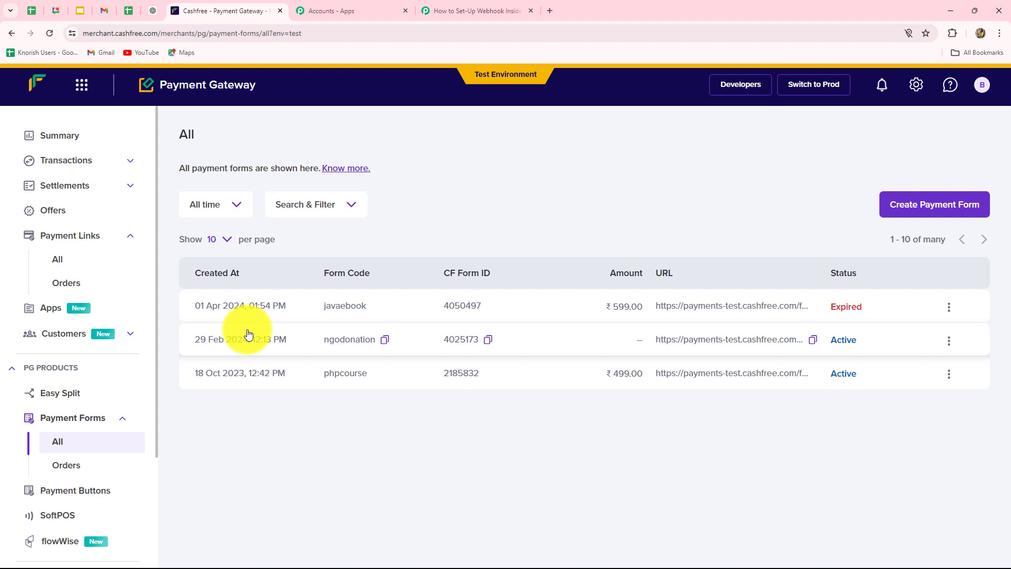
click(492, 10)
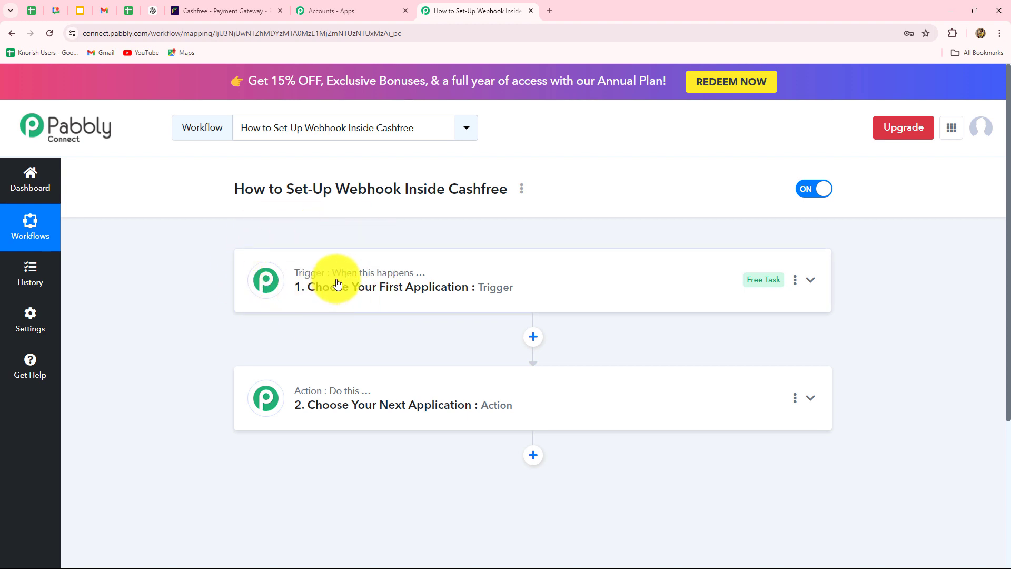
click(340, 282)
click(286, 362)
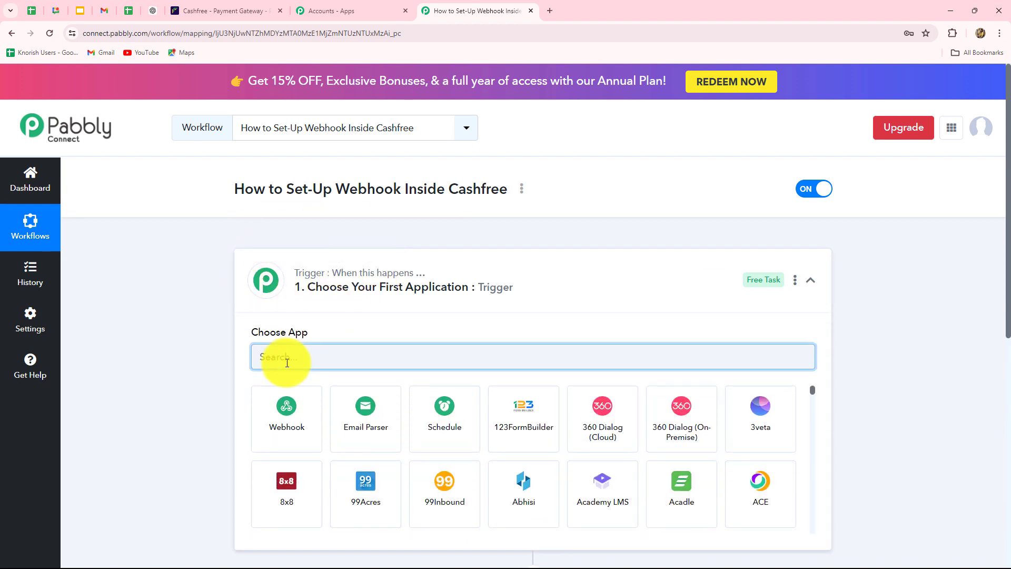
text(Cas)
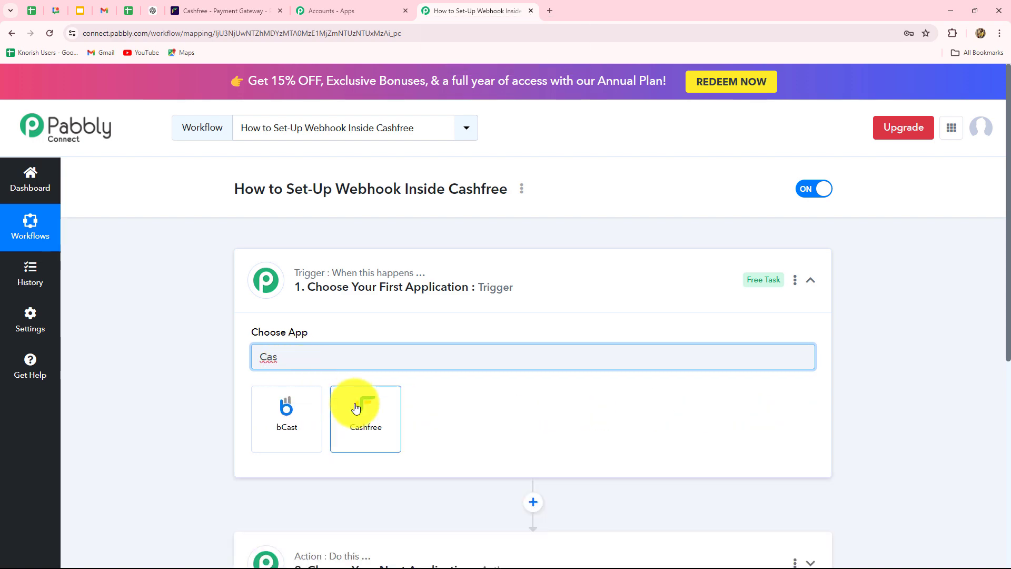
click(356, 406)
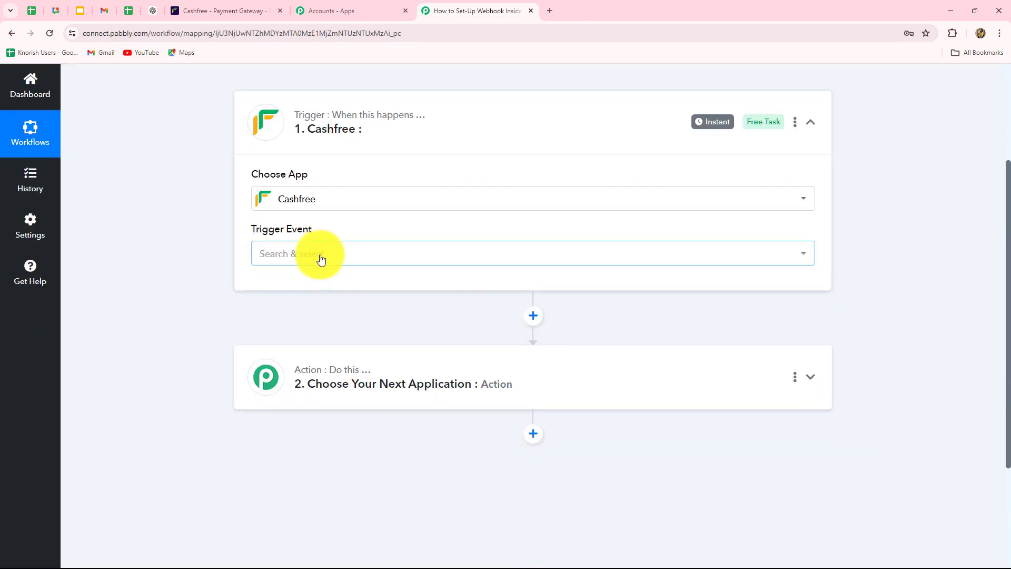
Select Payment via Form as the Cashfree trigger event
click(320, 259)
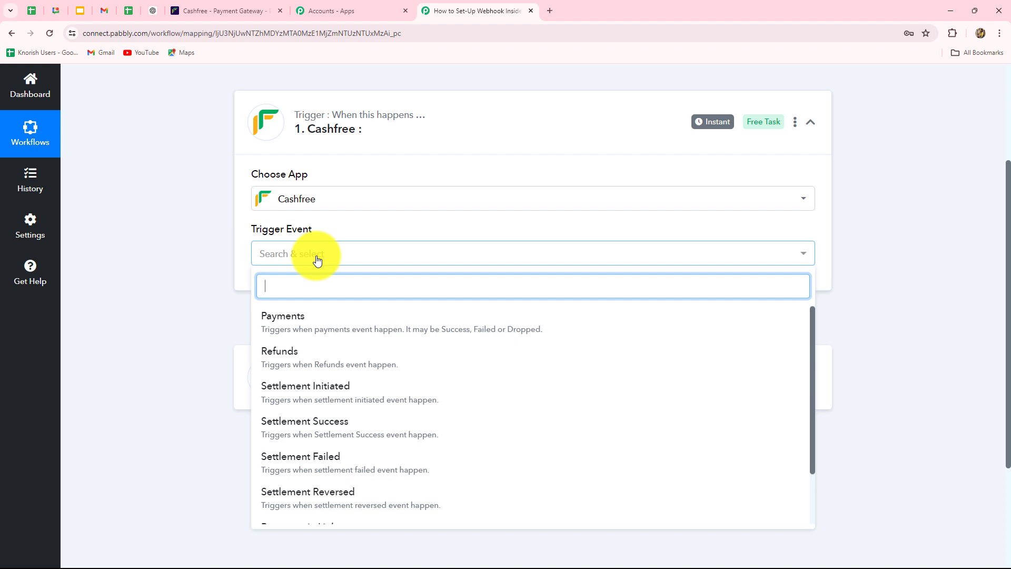
scroll(343, 408, down, 2)
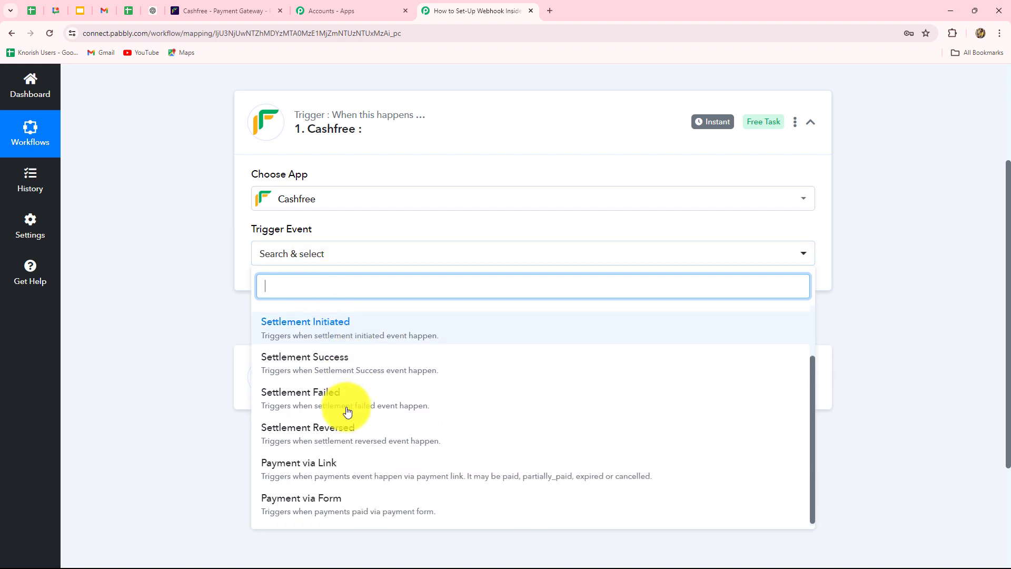
scroll(347, 412, up, 2)
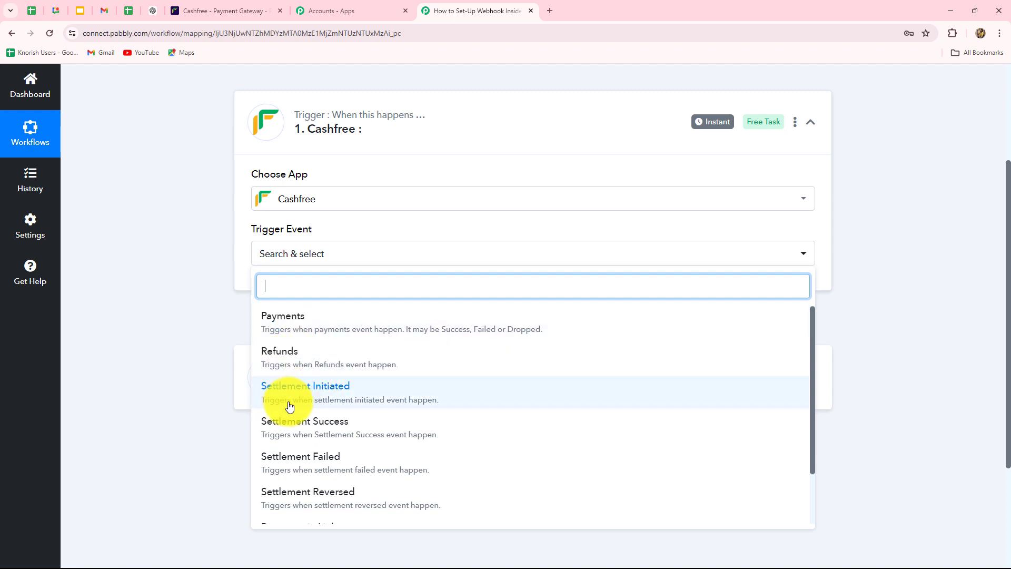
scroll(274, 435, down, 2)
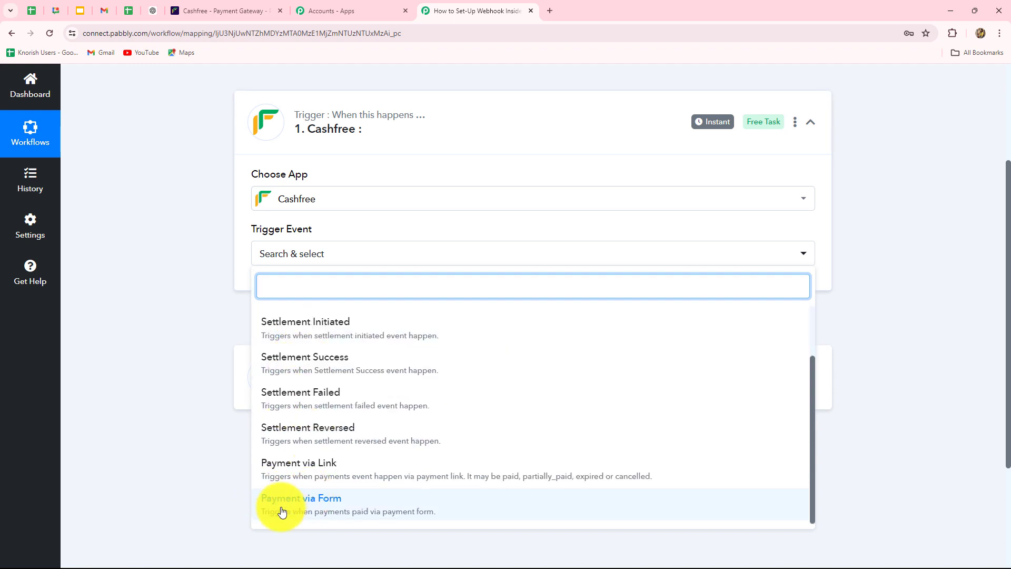
scroll(350, 483, up, 2)
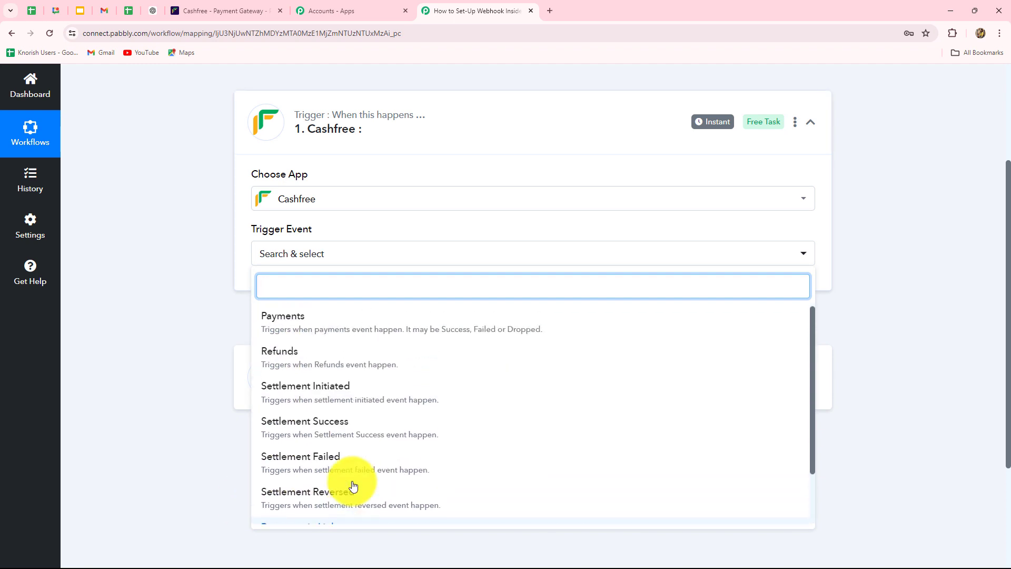
scroll(358, 474, down, 2)
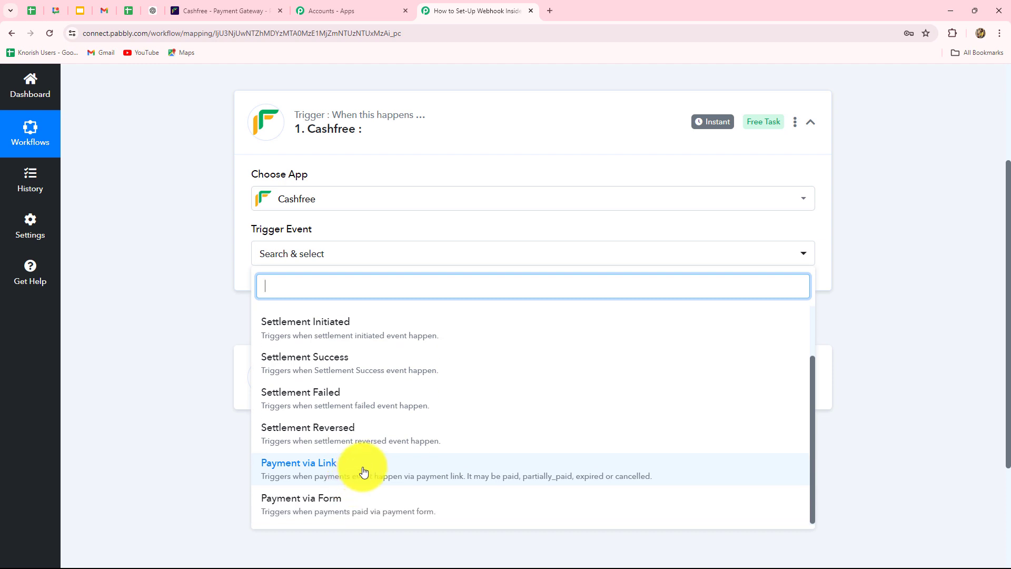
scroll(350, 355, down, 3)
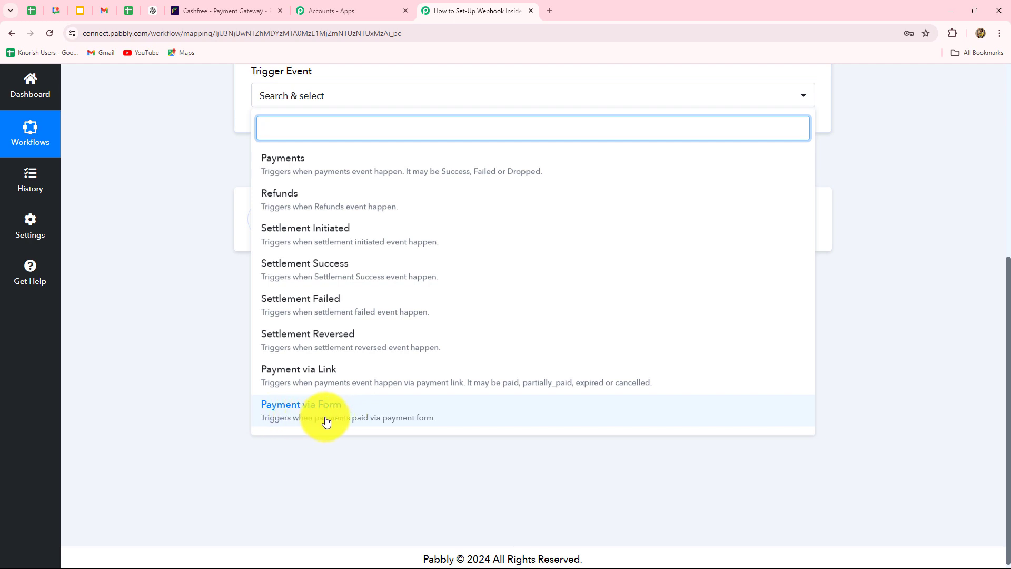
click(327, 421)
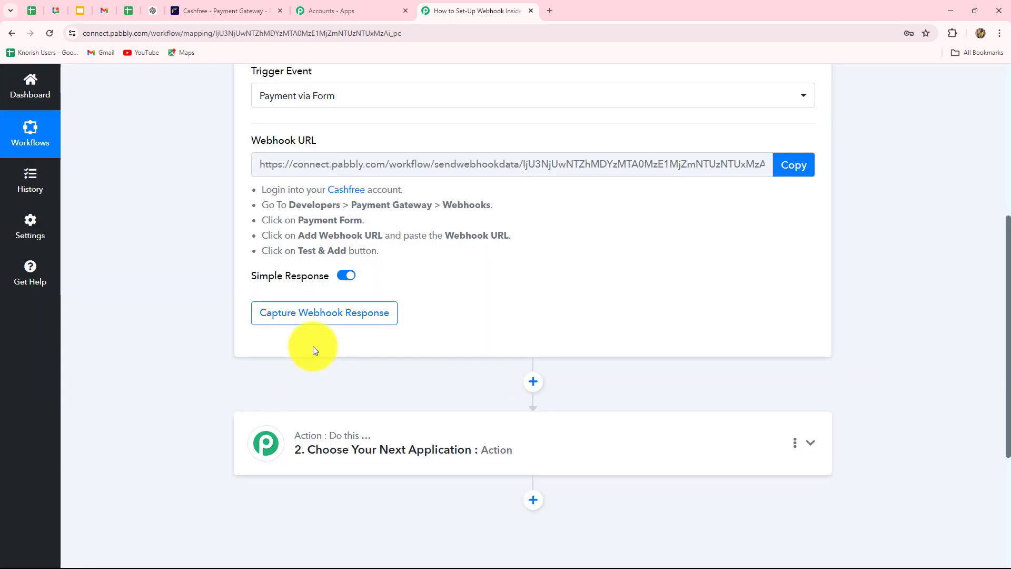
Copy the Payment via Form trigger's webhook URL
scroll(313, 346, up, 4)
scroll(312, 346, down, 3)
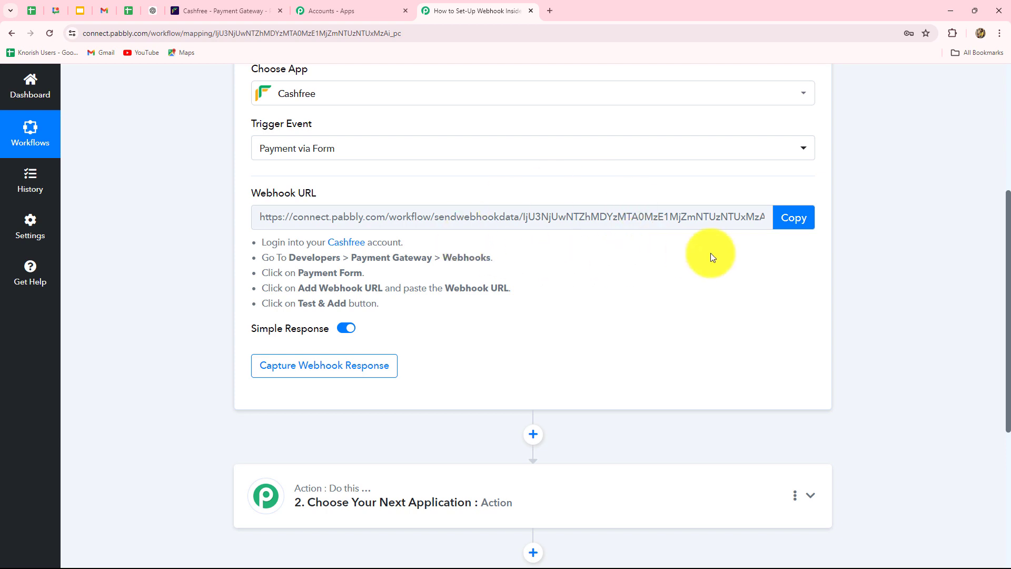
scroll(713, 255, up, 1)
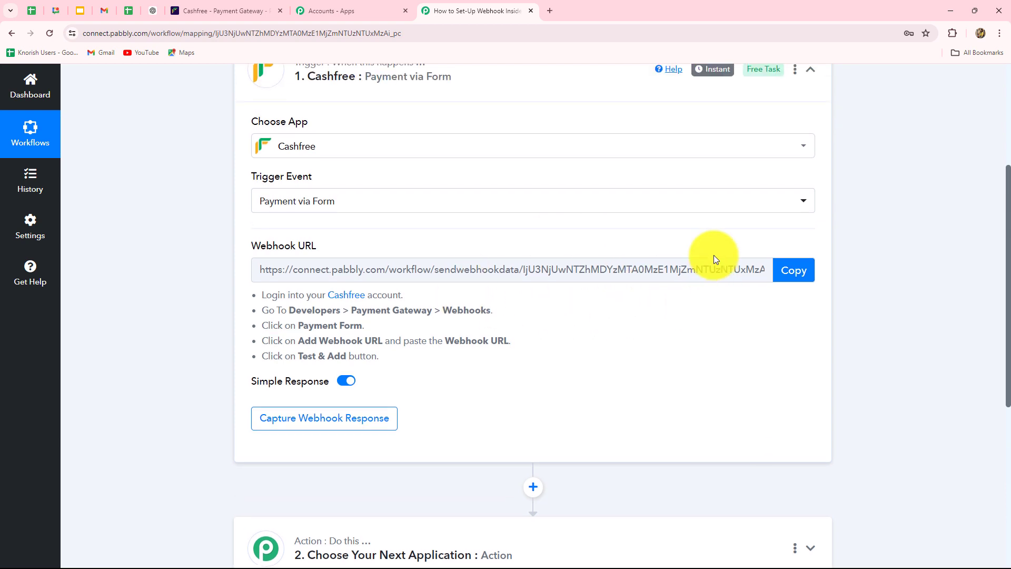
click(795, 271)
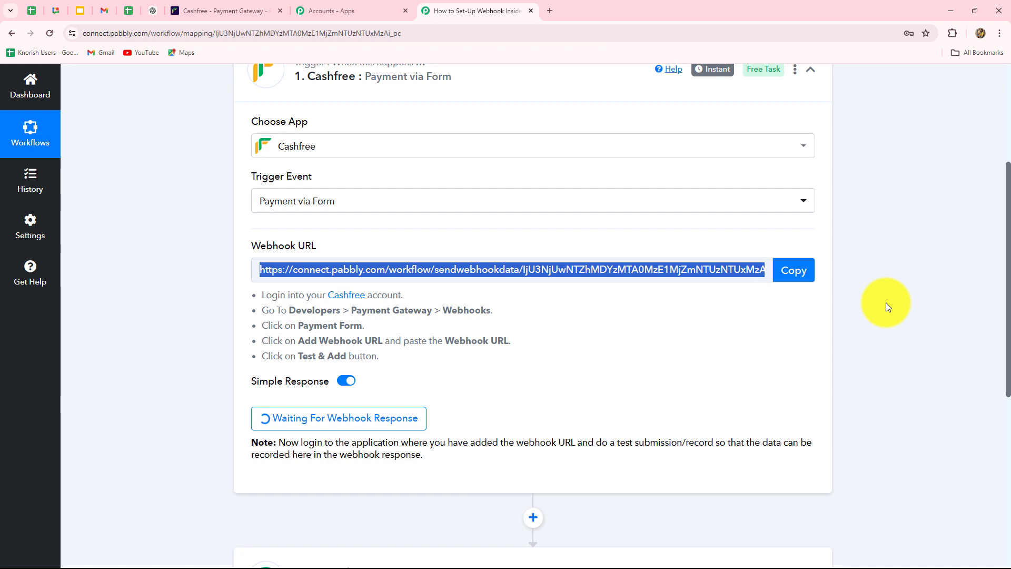
In Cashfree, go to Developers > Webhooks and start adding a webhook endpoint
click(210, 12)
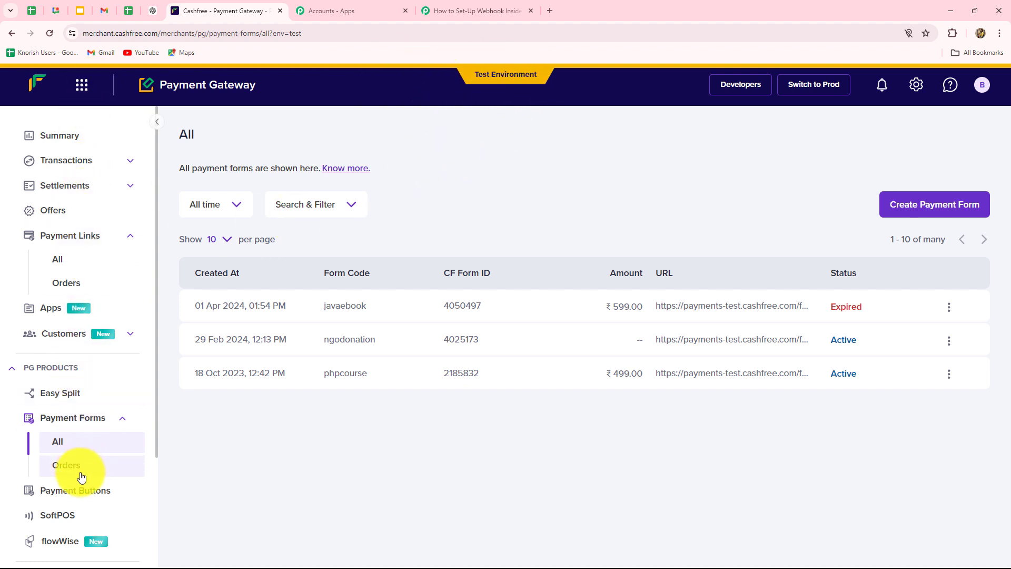
scroll(83, 476, down, 1)
scroll(83, 477, down, 3)
click(80, 514)
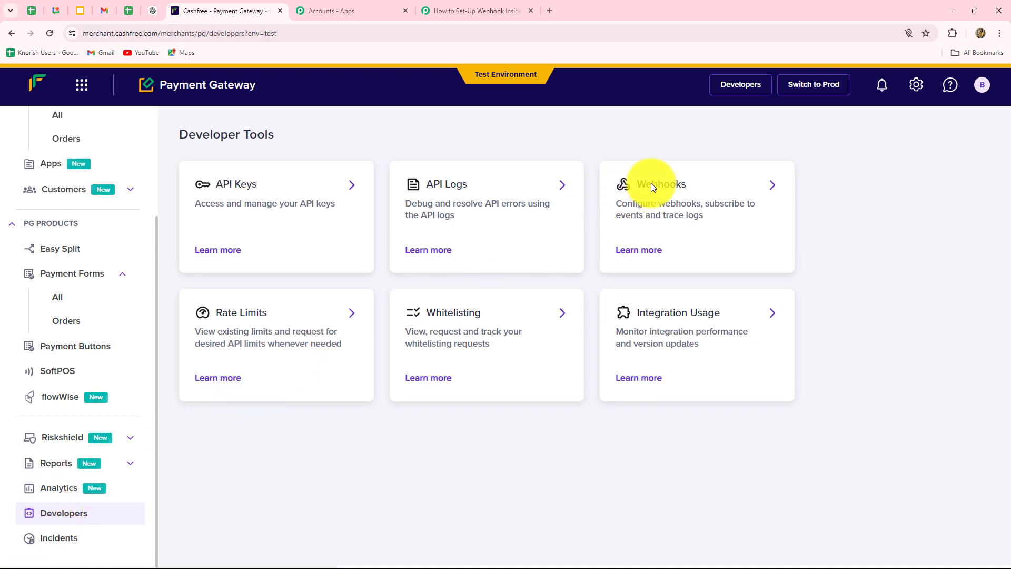
click(772, 184)
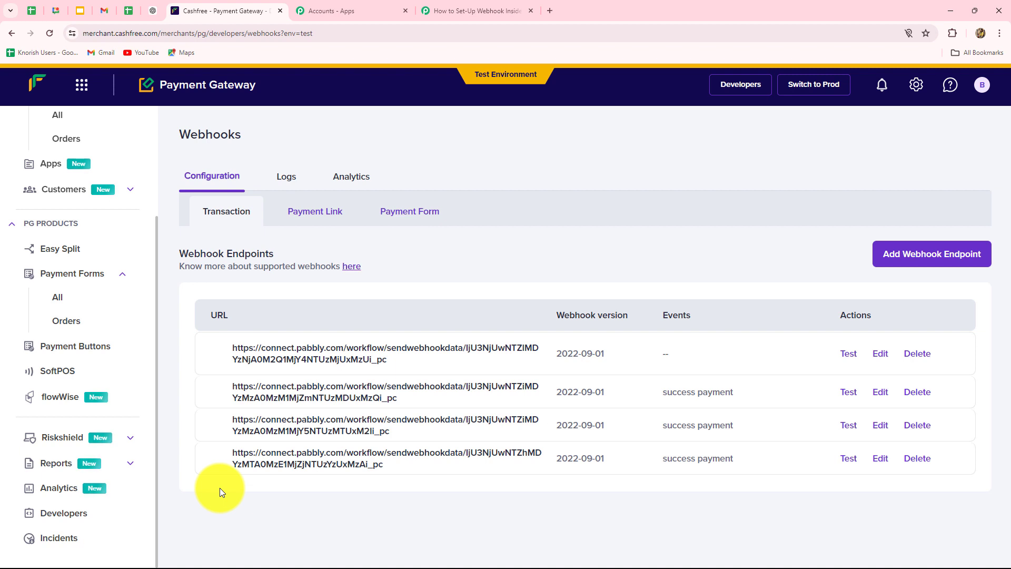
click(890, 264)
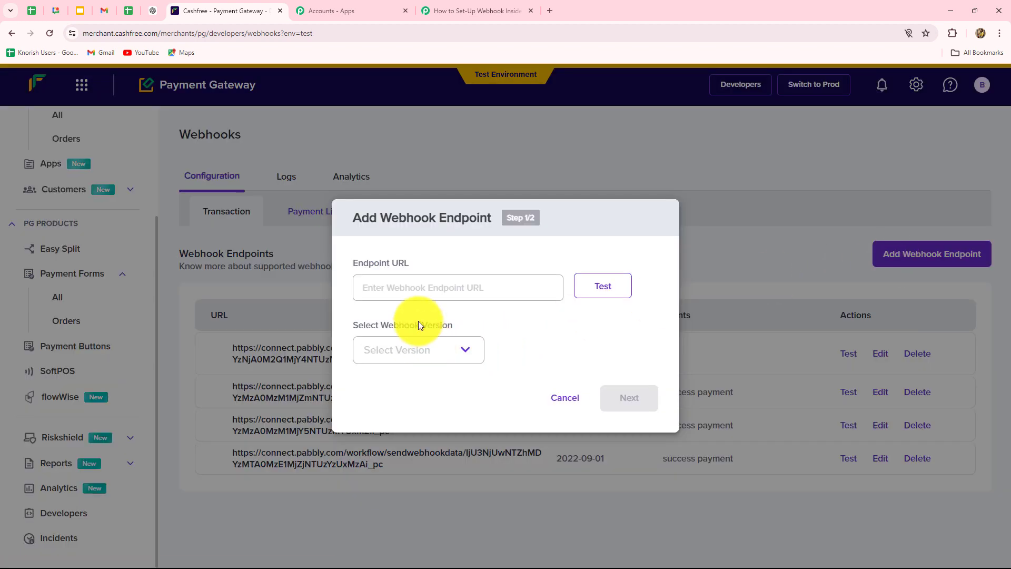
Paste the Pabbly webhook URL as the endpoint, choose version 2022-09-01, and test it
click(413, 287)
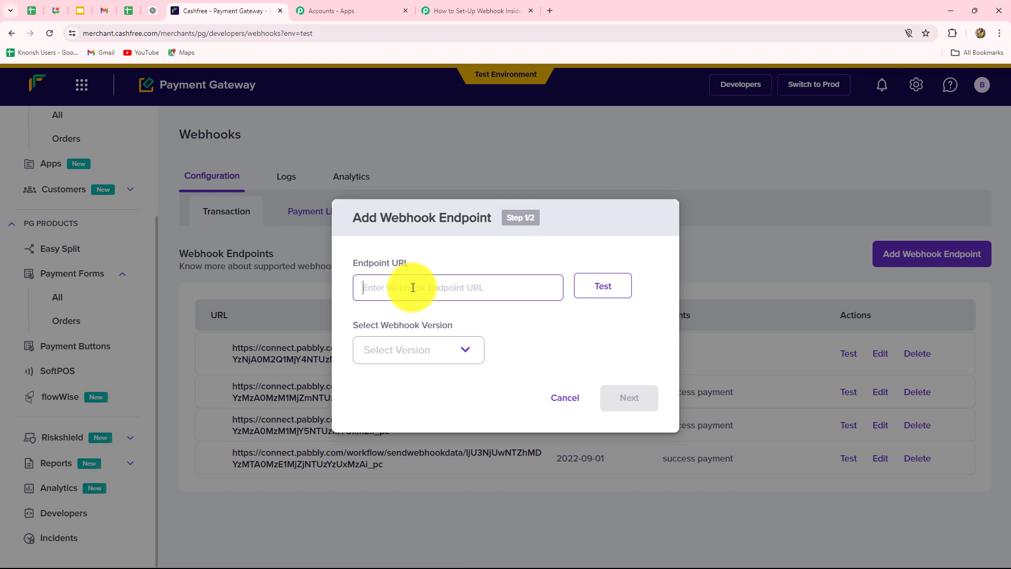
key(ctrl+v)
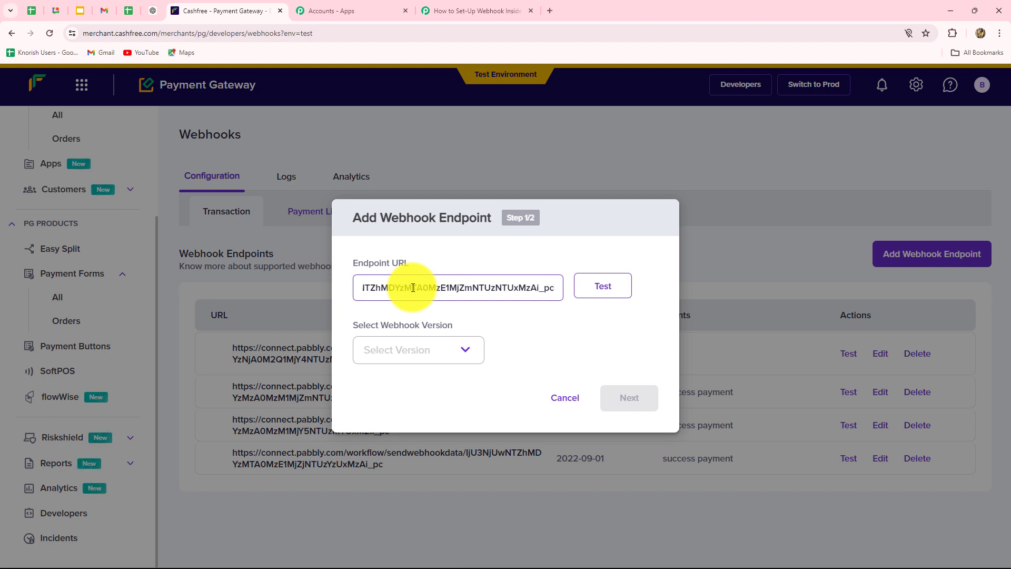
click(380, 355)
click(380, 389)
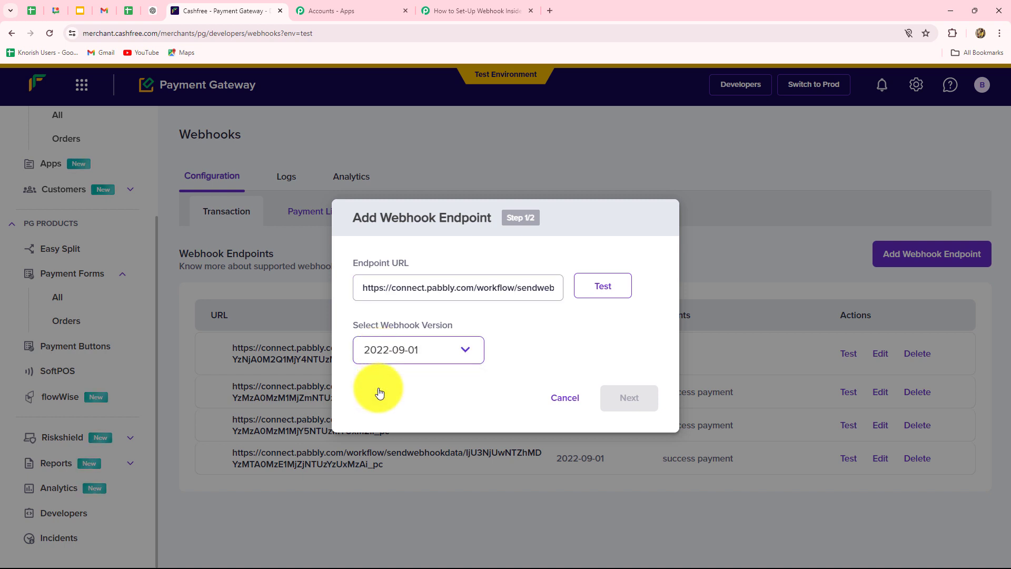
click(604, 288)
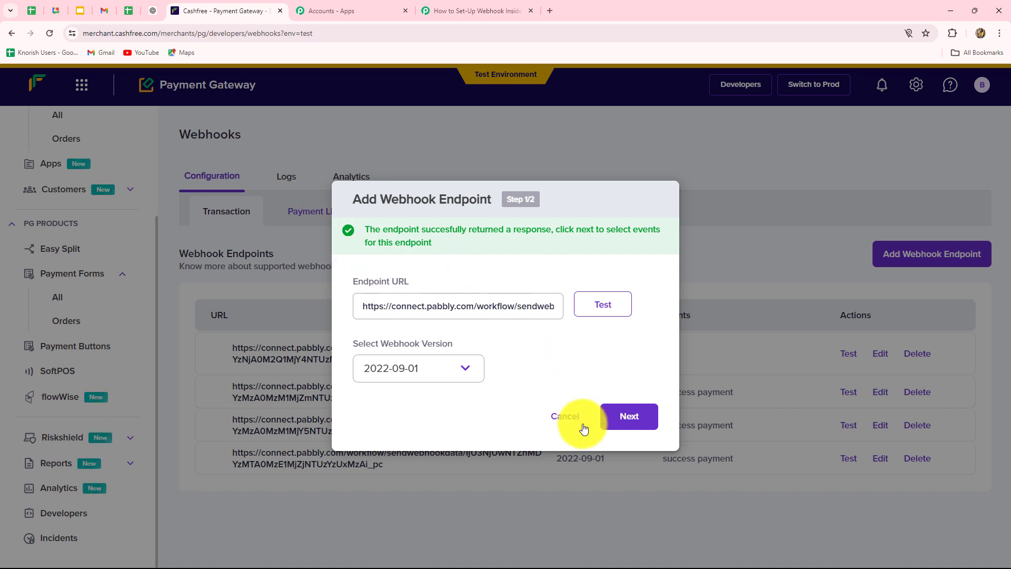
click(619, 426)
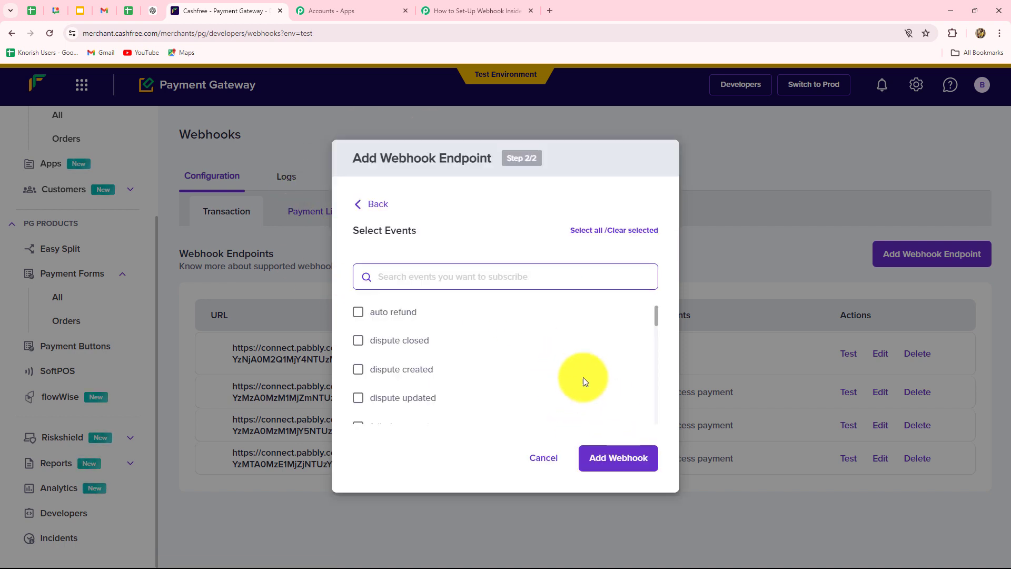
Subscribe the endpoint to the success payment event, save it, and return to Pabbly
scroll(576, 374, down, 2)
scroll(577, 374, up, 3)
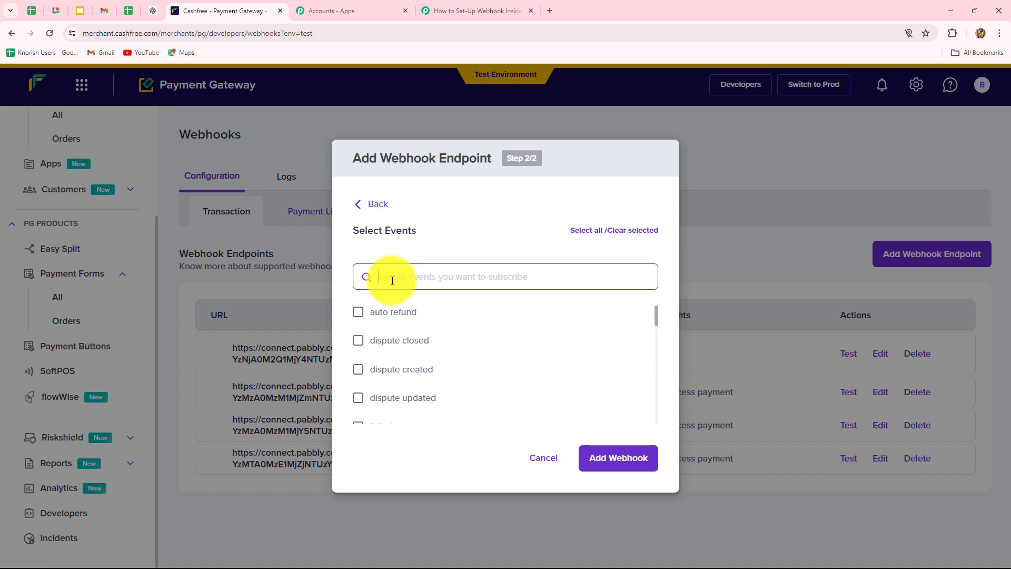
text(paym)
click(361, 375)
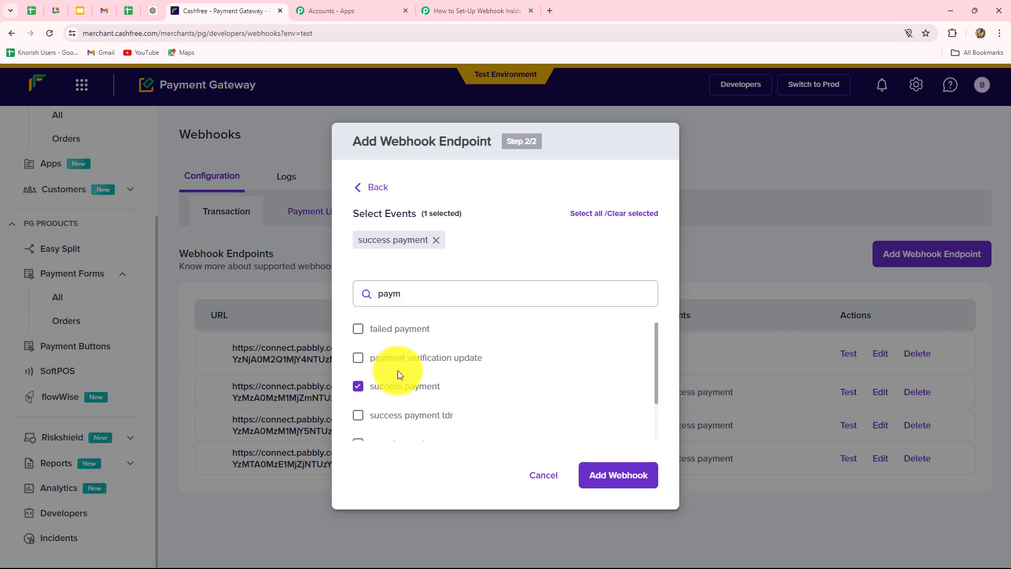
click(639, 480)
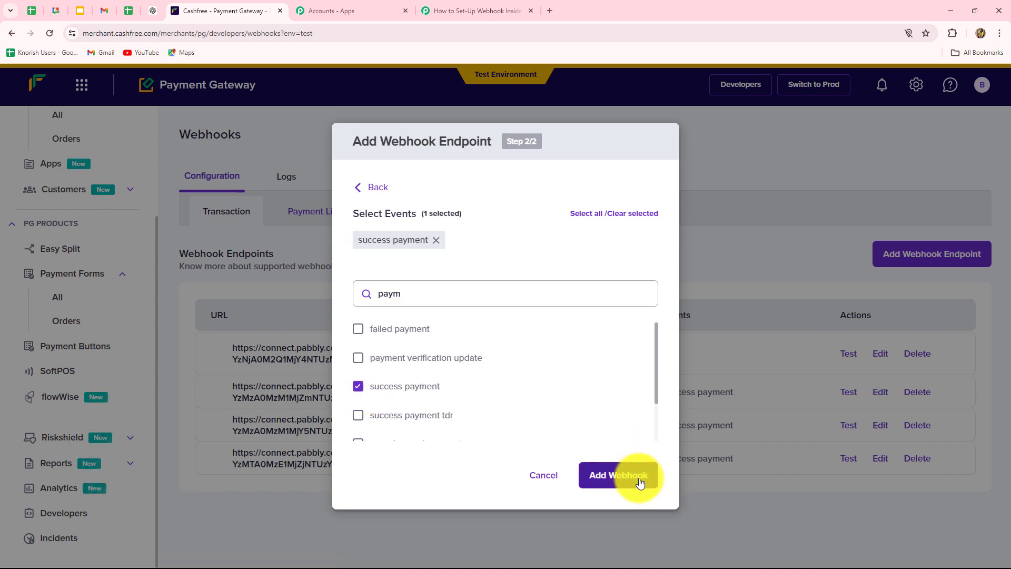
click(639, 481)
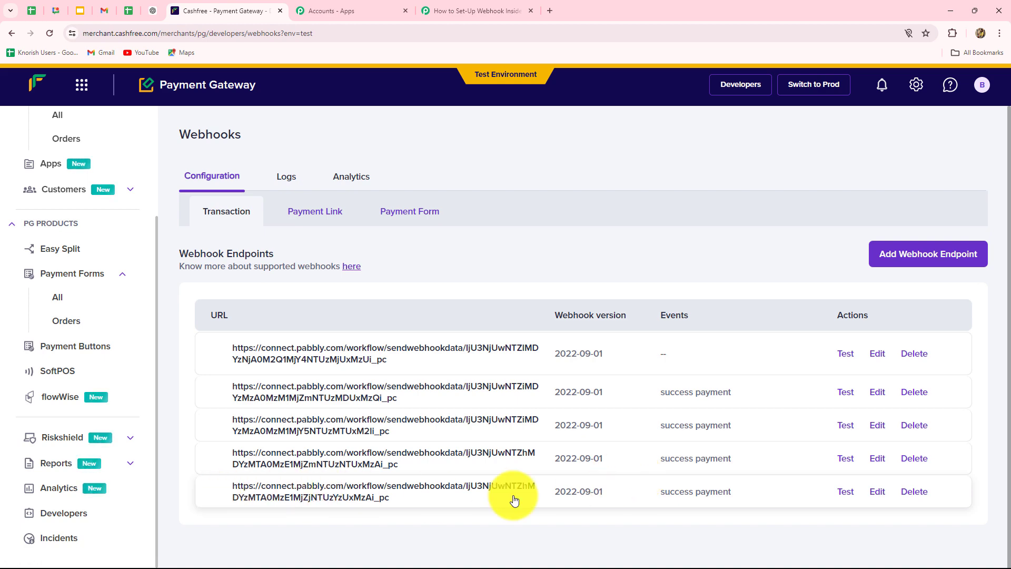
click(443, 5)
scroll(463, 264, down, 4)
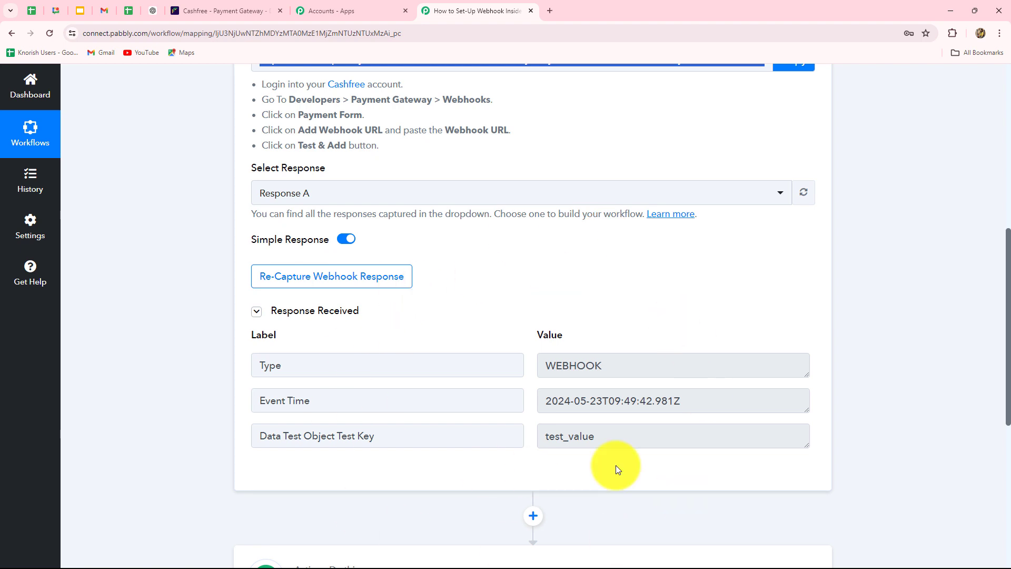
Re-capture the webhook response, confirming with Yes, and scroll back to the webhook URL
click(358, 284)
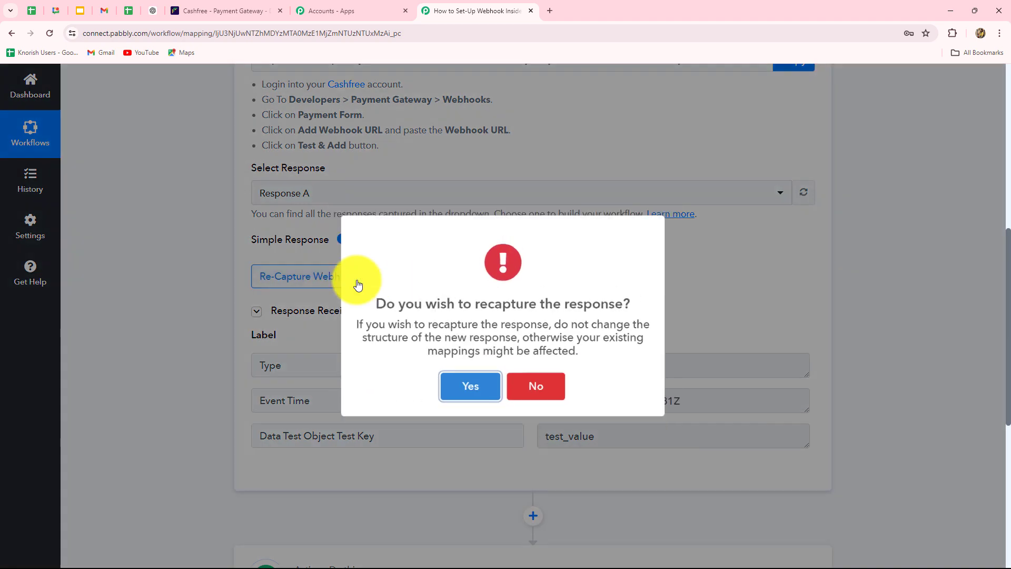
click(467, 393)
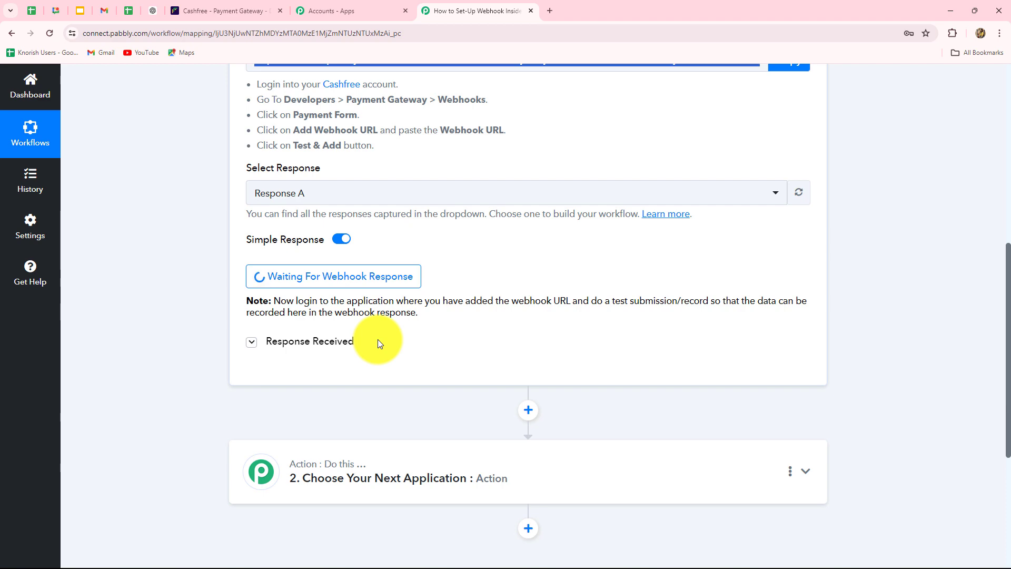
scroll(378, 339, up, 3)
scroll(378, 339, down, 3)
scroll(378, 339, up, 3)
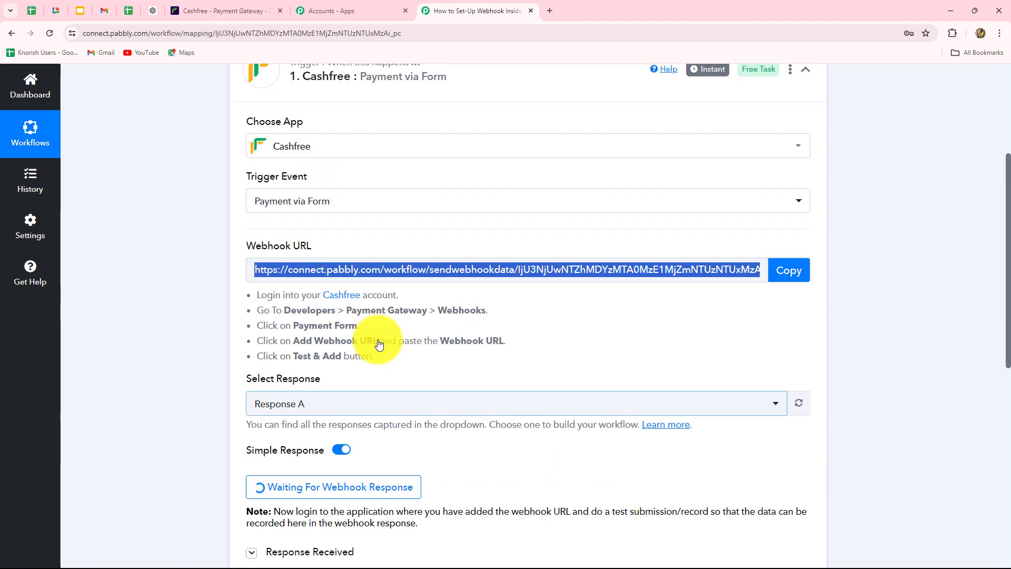
scroll(378, 339, down, 4)
scroll(379, 339, up, 3)
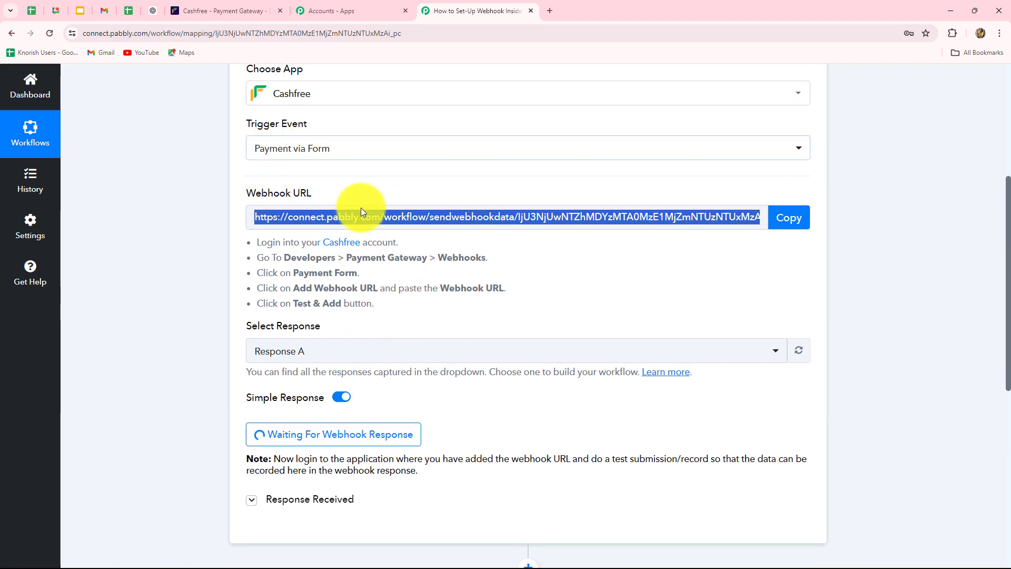
Copy the phpcourse form's link from Cashfree's Payment Forms > All list
click(198, 9)
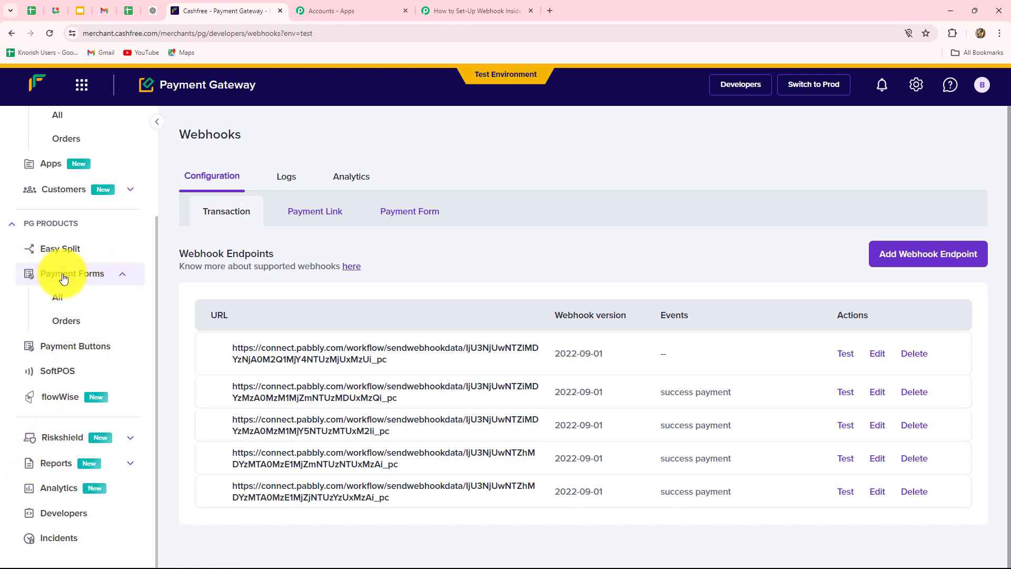
click(58, 298)
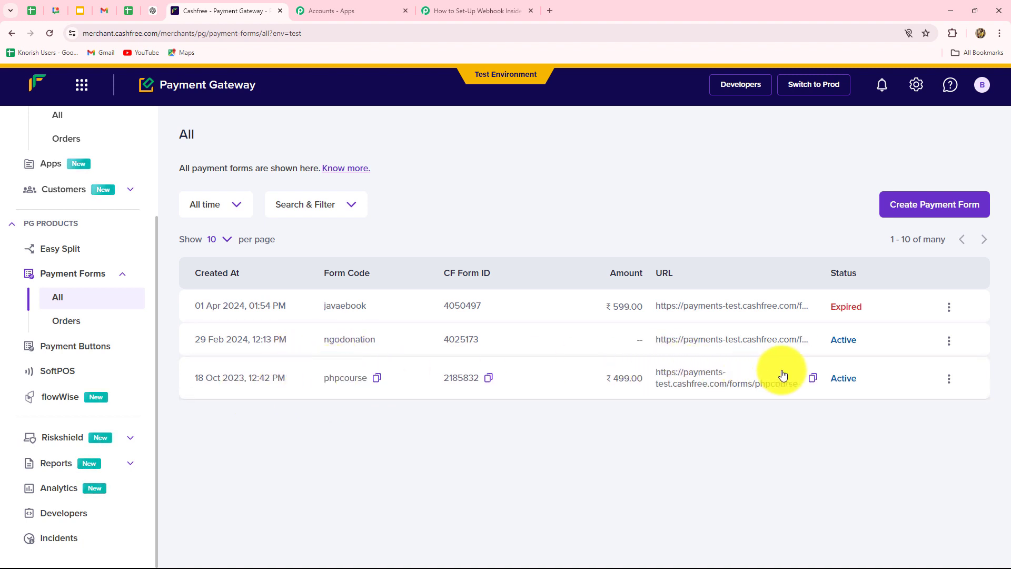
click(811, 375)
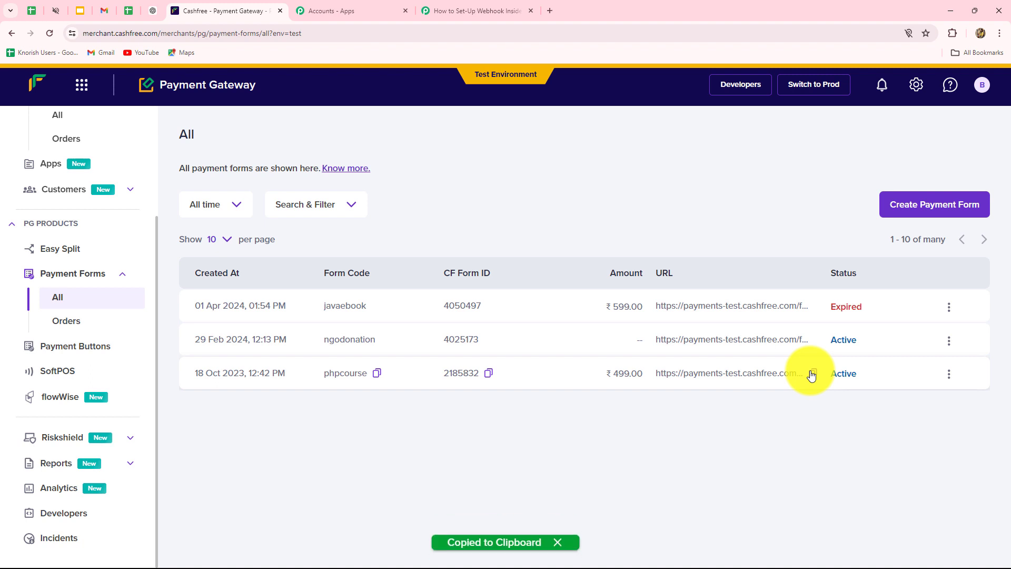
click(549, 11)
Load the PHP Course form, enter a test name, e-mail and phone, and pay ₹499
key(ctrl+v)
key(Return)
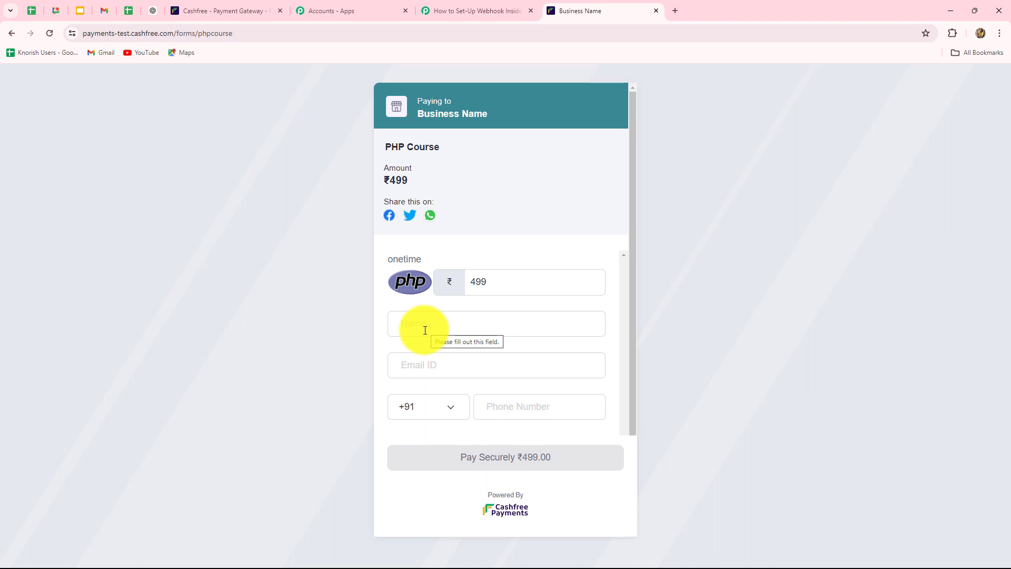
click(425, 330)
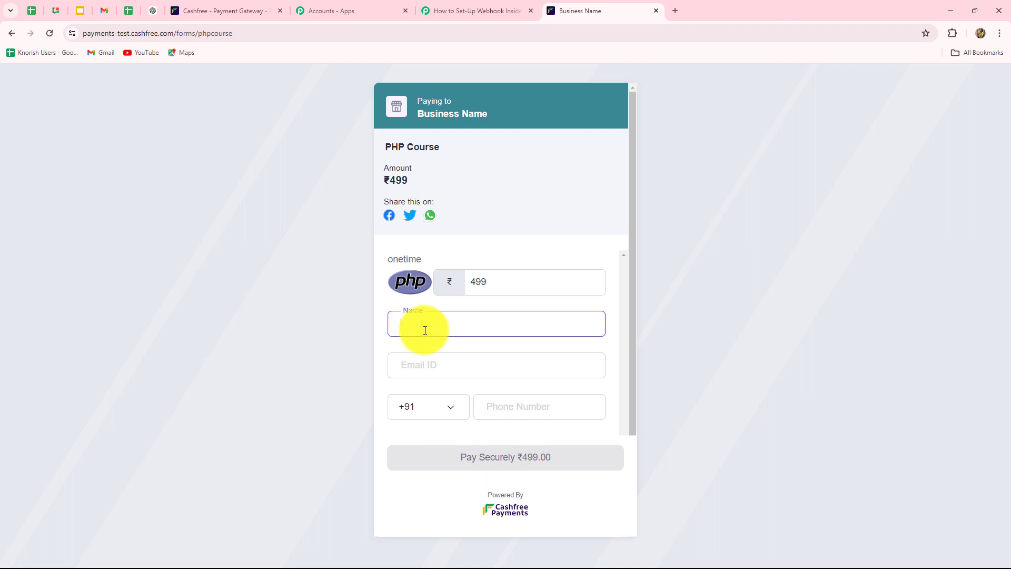
text(Test User)
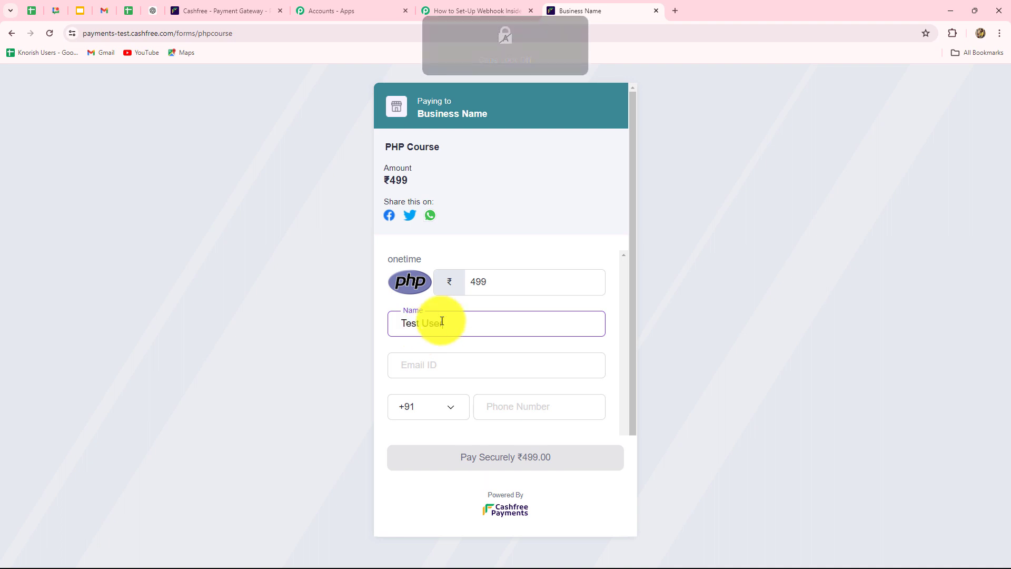
click(429, 367)
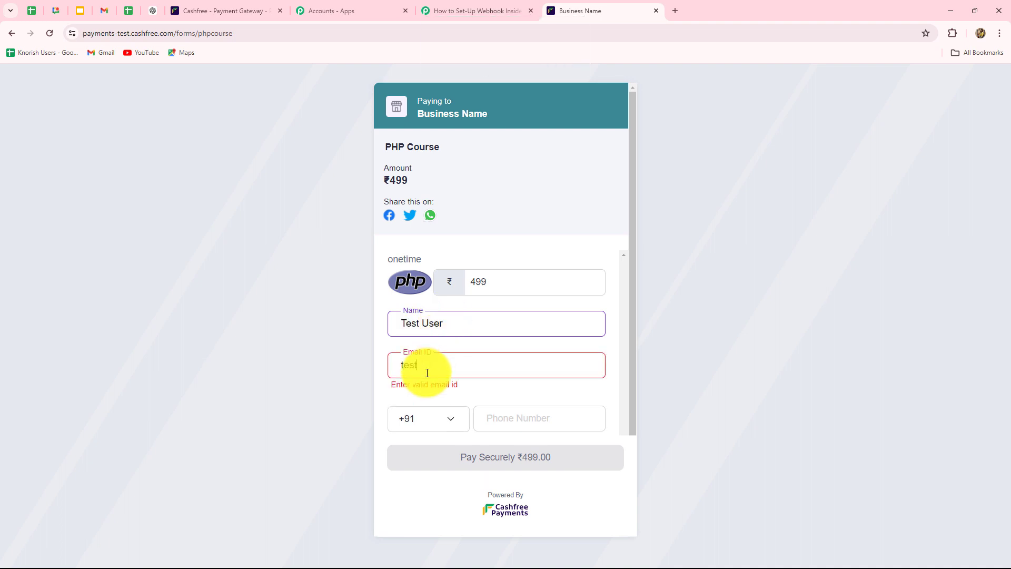
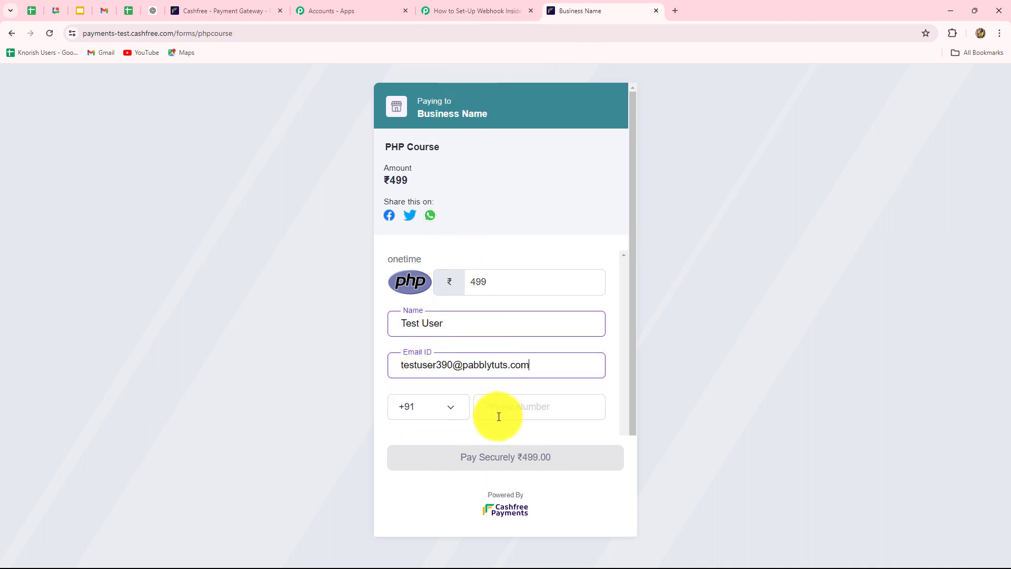
click(498, 415)
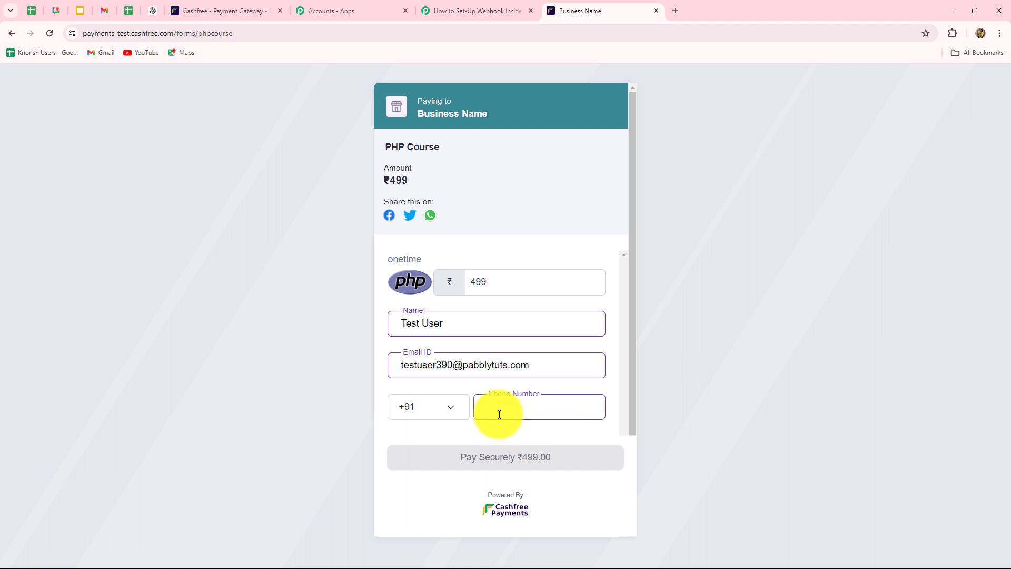
text(6767676767)
click(480, 462)
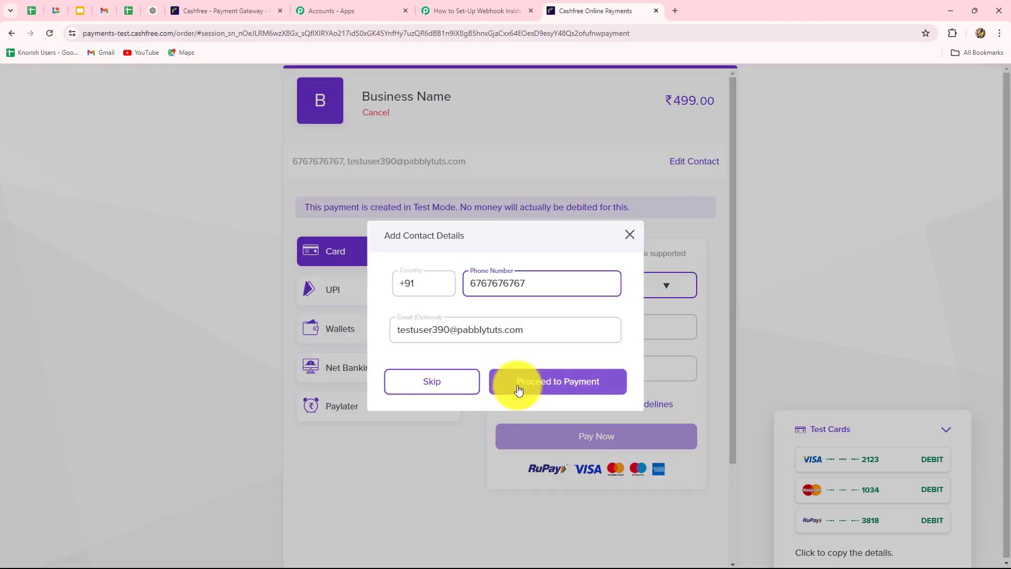
Fill in the Visa test card details and pay with the card
click(518, 389)
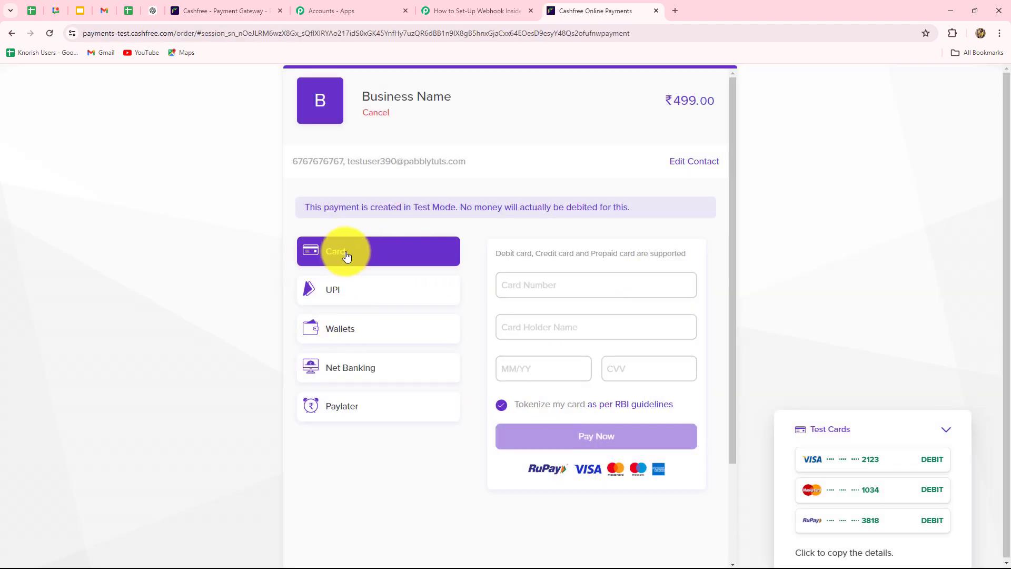
mouse_move(873, 469)
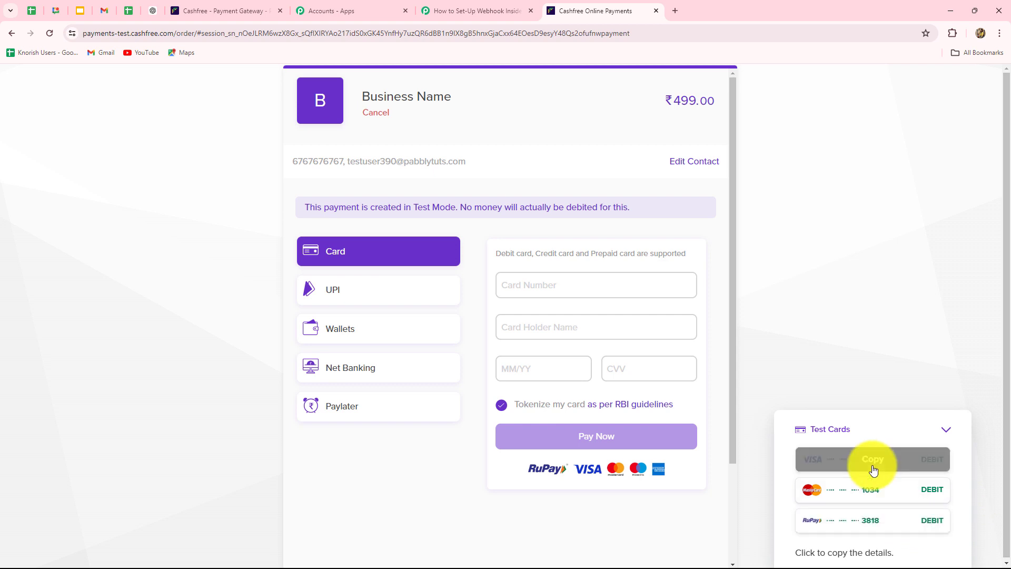
click(873, 470)
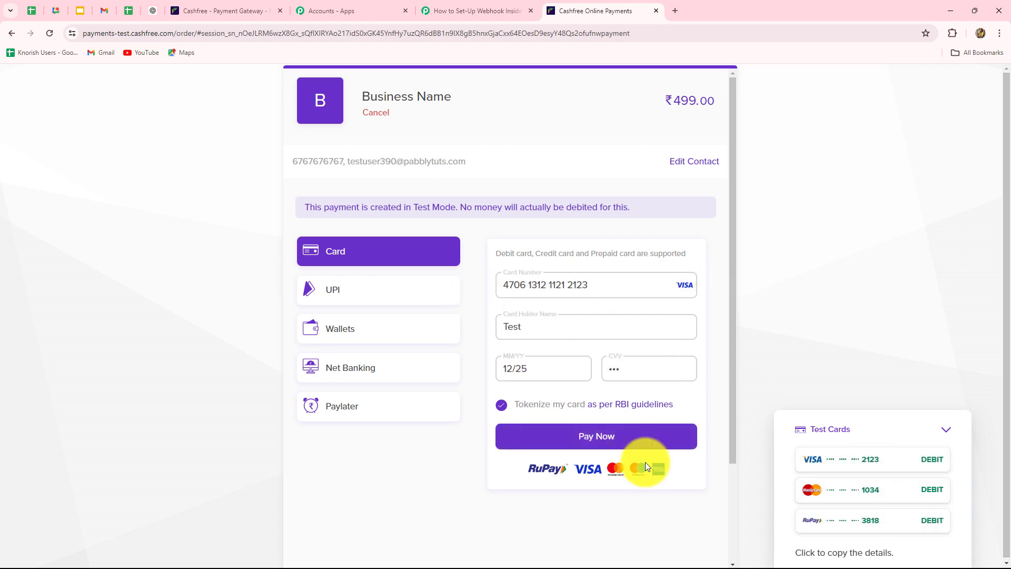
click(549, 429)
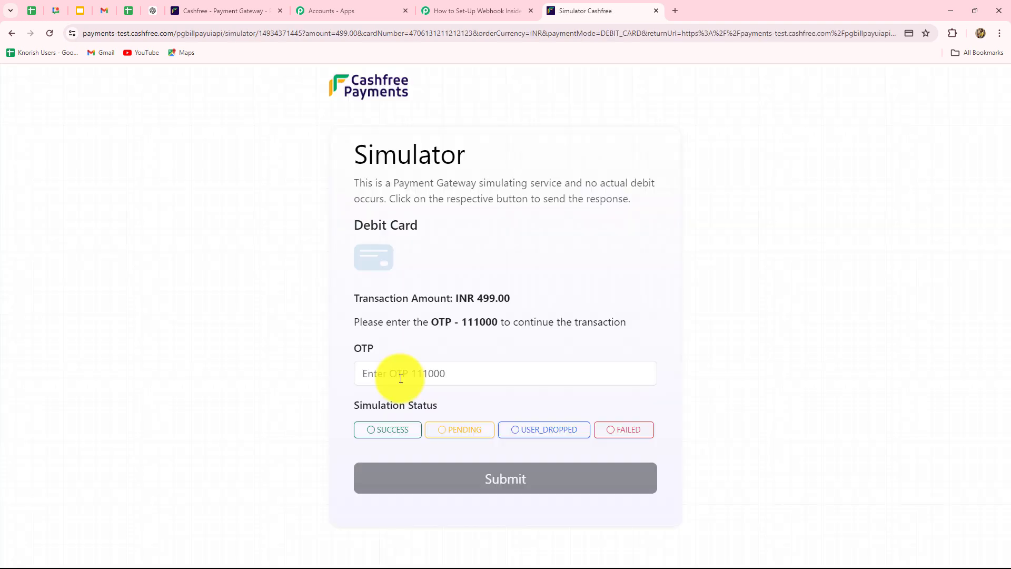
Enter the test OTP and submit the simulated payment as SUCCESS
click(395, 372)
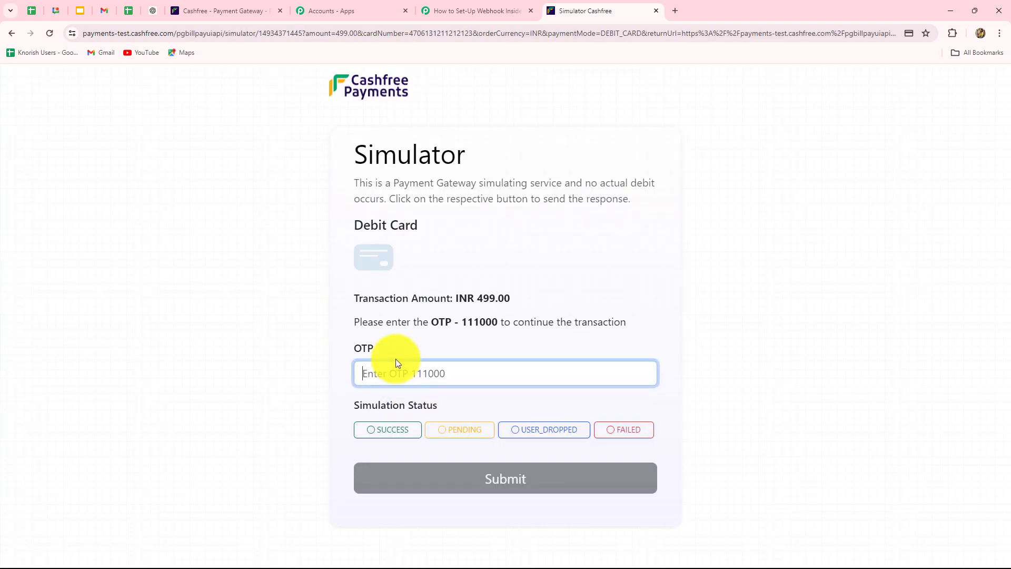
text(111000)
click(388, 429)
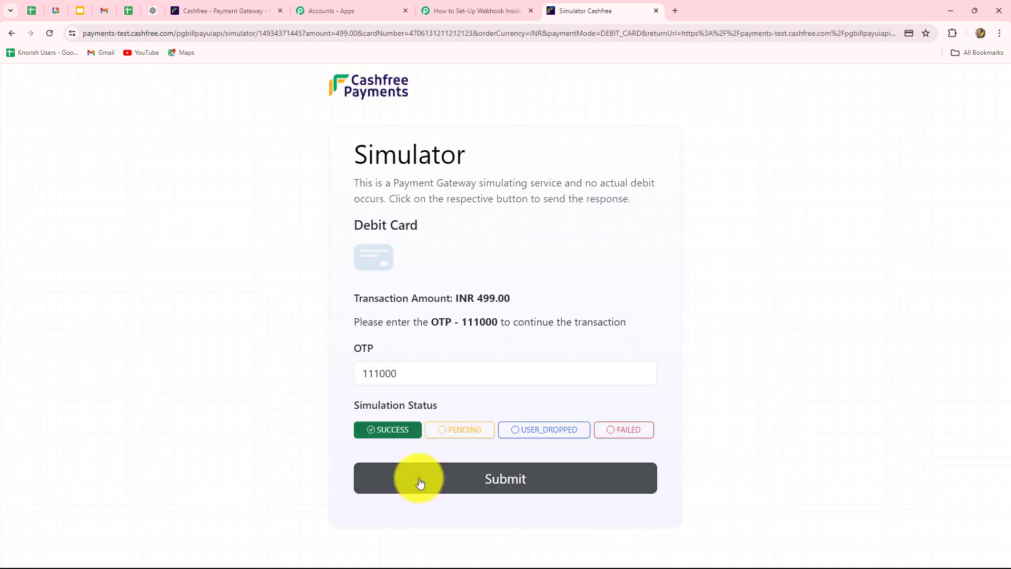
click(420, 480)
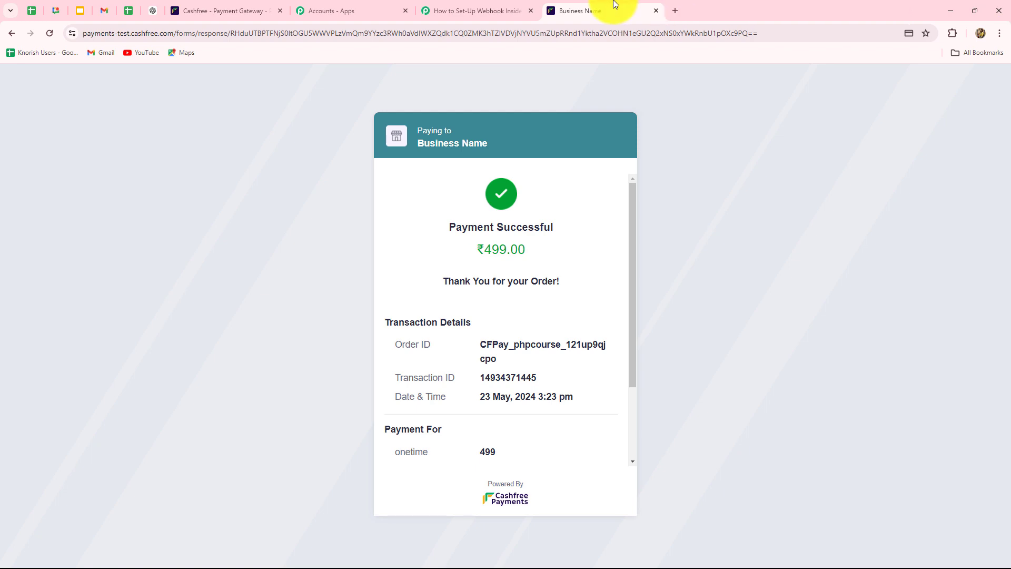
Inspect the captured response's PAYMENT_SUCCESS_WEBHOOK type, event time and debit_card card type
click(508, 6)
scroll(995, 356, down, 6)
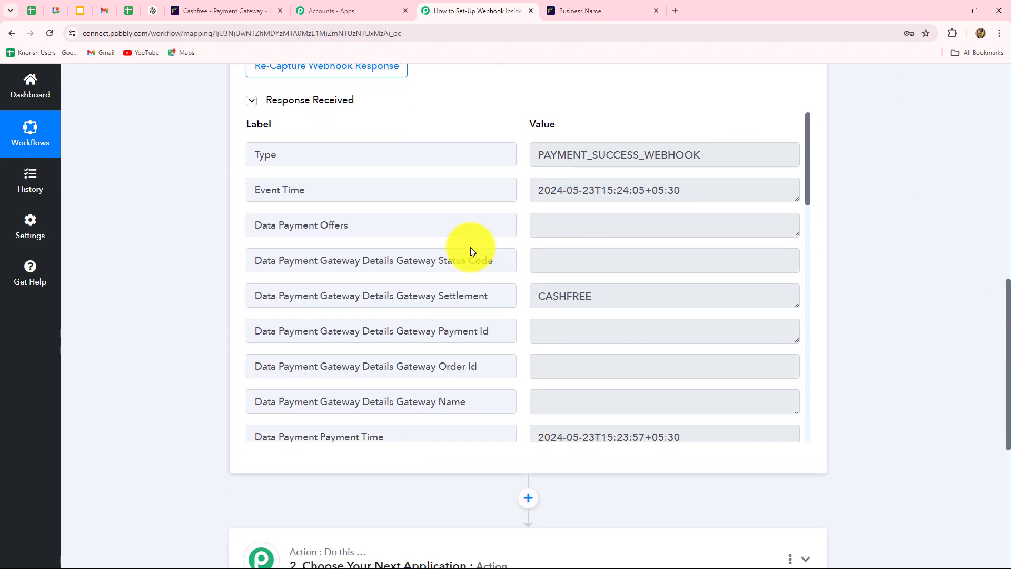
drag(536, 156, 716, 187)
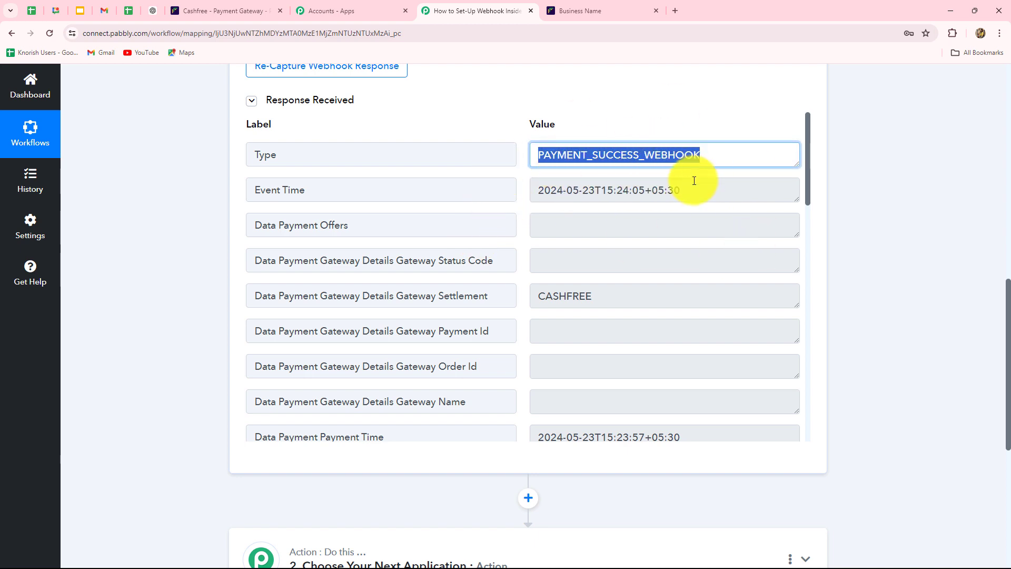
drag(693, 194, 542, 207)
scroll(616, 304, down, 5)
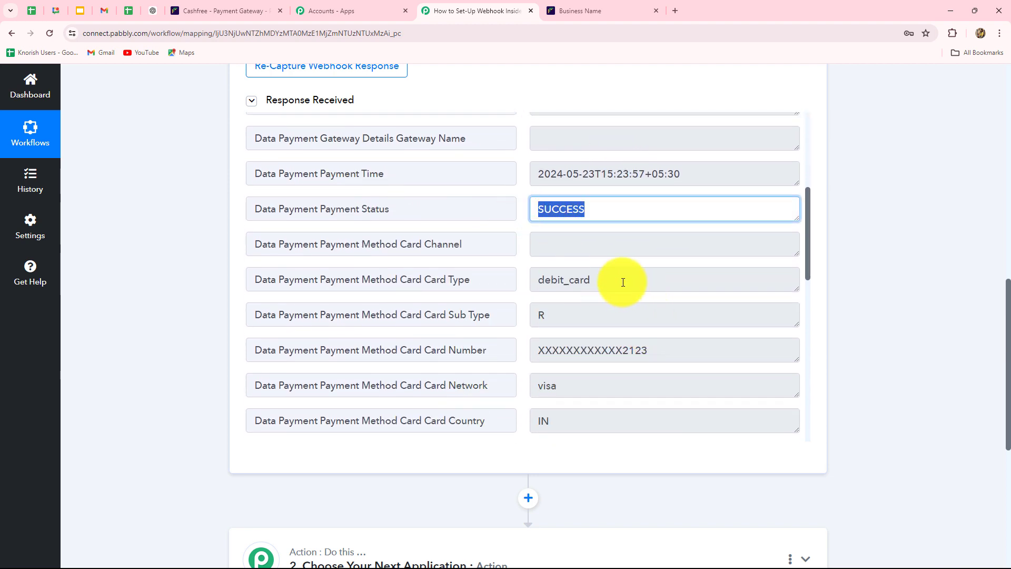
drag(623, 283, 499, 289)
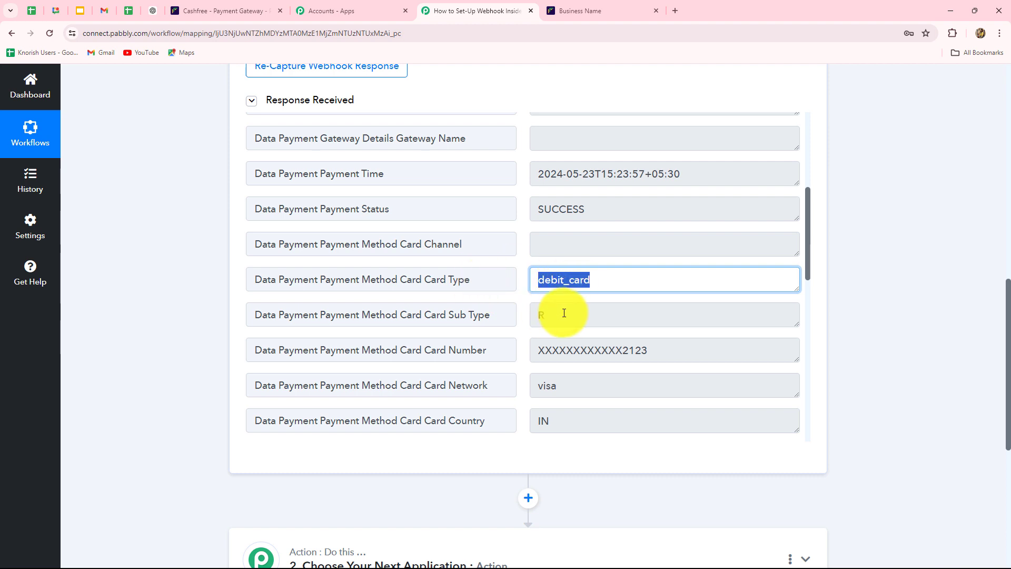
Check the customer e-mail, phone, name and order amount 499 in the response
scroll(629, 352, down, 8)
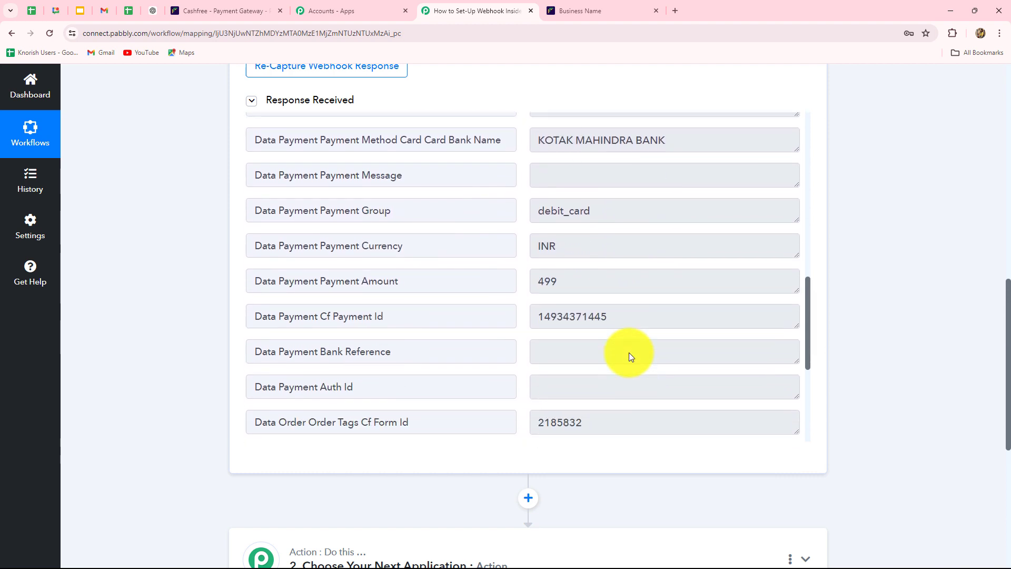
scroll(629, 352, down, 3)
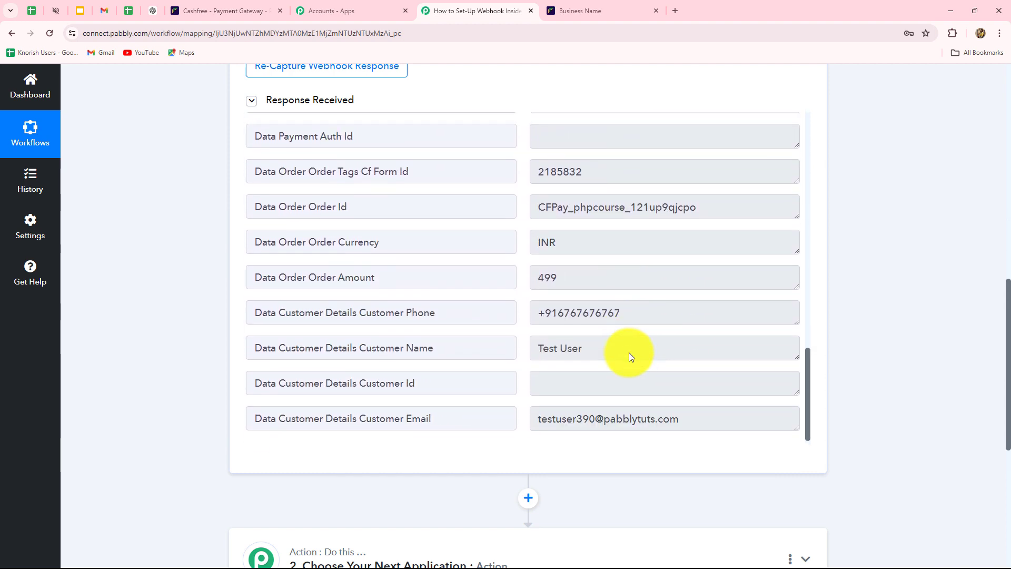
click(702, 417)
click(608, 317)
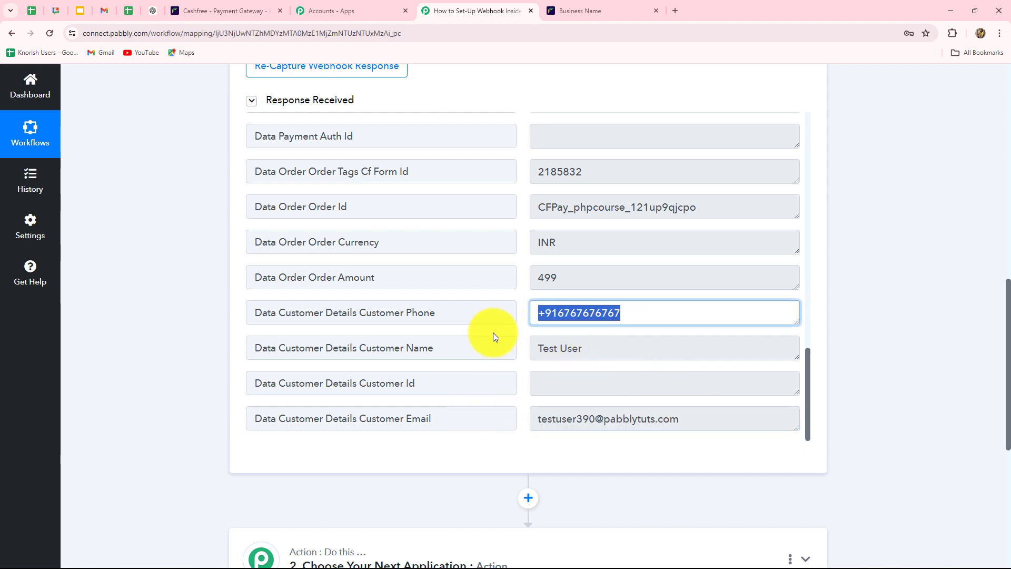
click(592, 350)
click(571, 276)
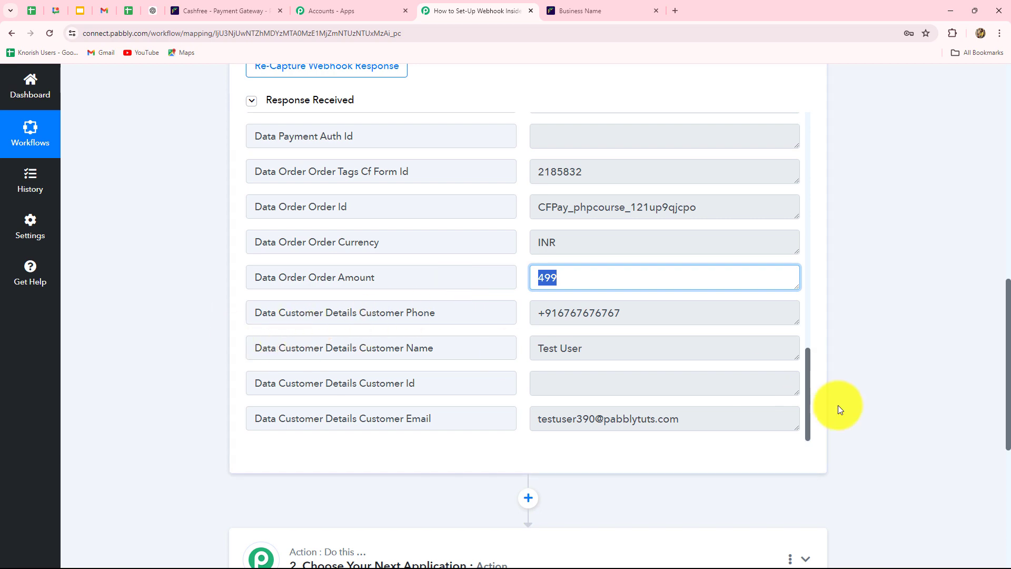
scroll(898, 406, up, 1)
scroll(898, 406, up, 10)
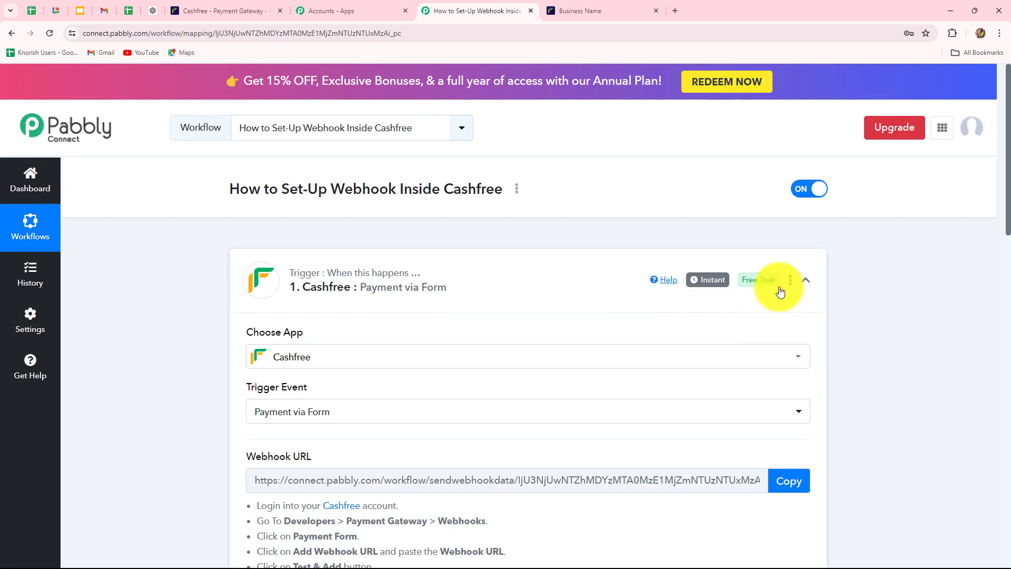
Collapse the Cashfree Payment via Form trigger card
click(806, 281)
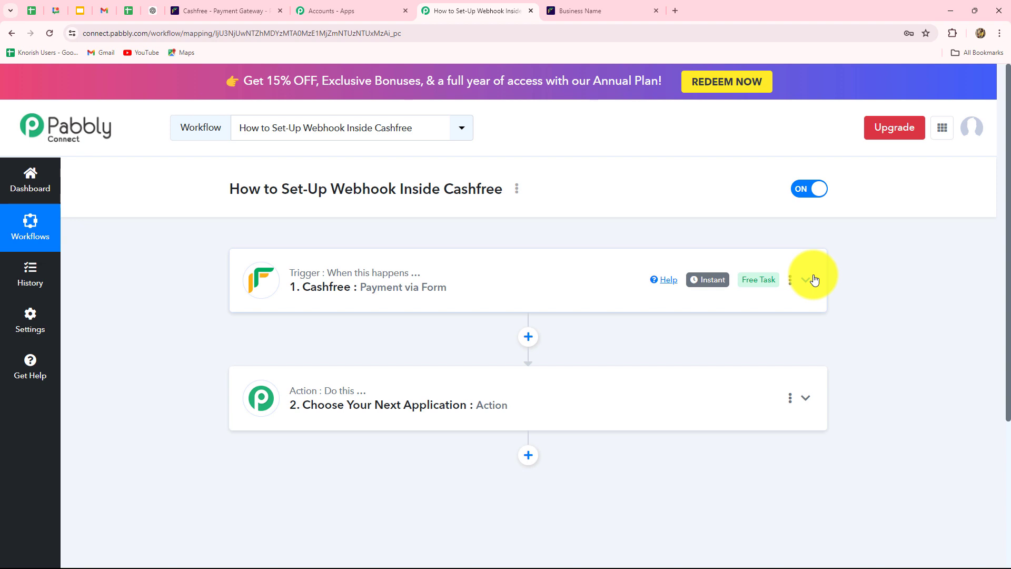